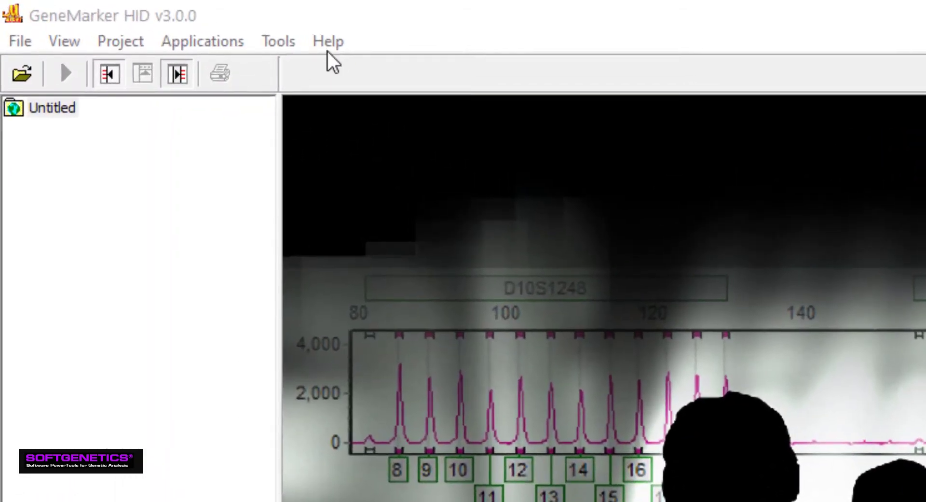
- Review the Admin, Analyst and Reviewer accounts in User Manager, then close it
left_click(319, 46)
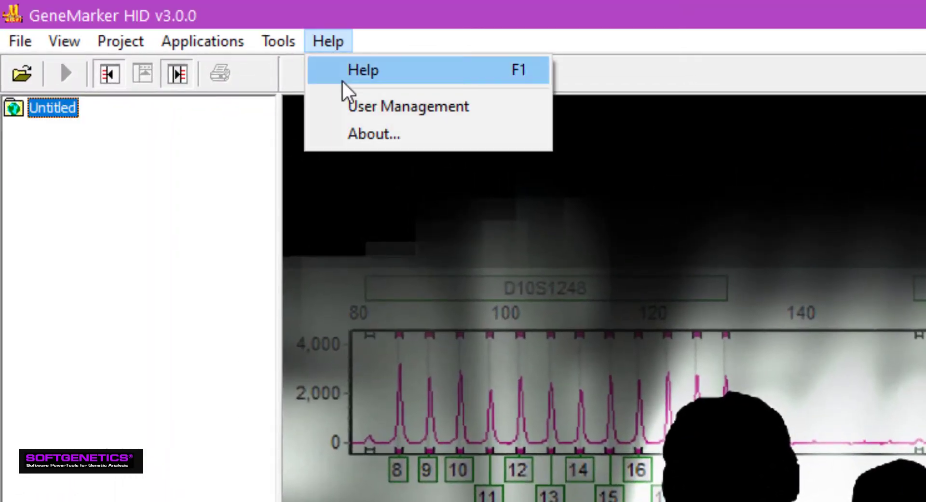
left_click(366, 108)
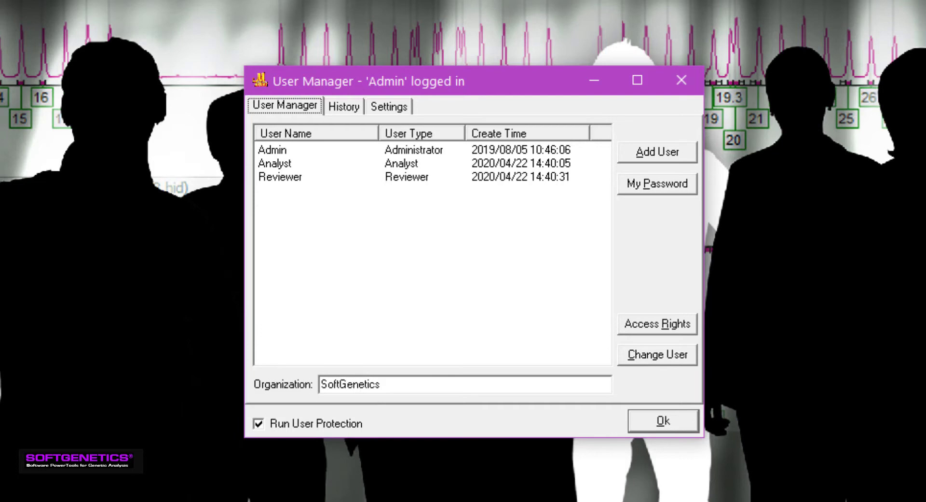
left_click(684, 73)
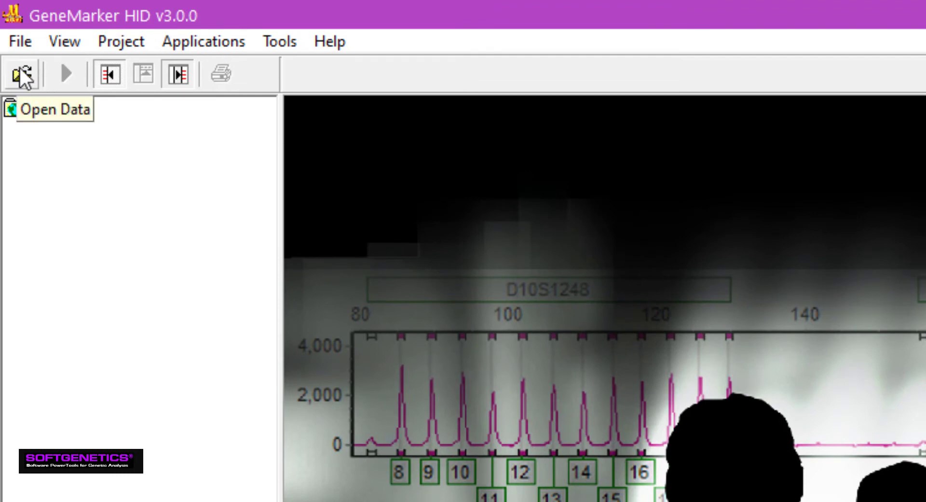
- Load every .fsa file from the desktop HID Identifiler folder (27 samples) as raw data
left_click(25, 43)
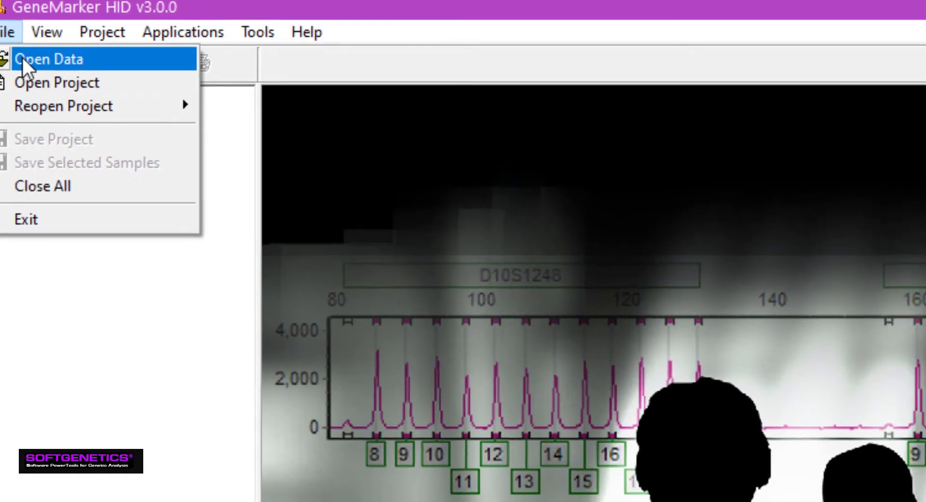
left_click(41, 70)
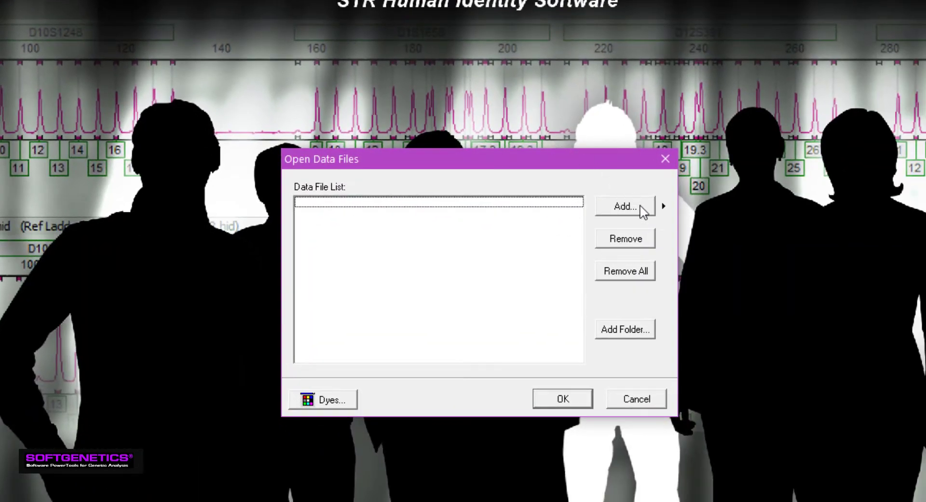
left_click(626, 206)
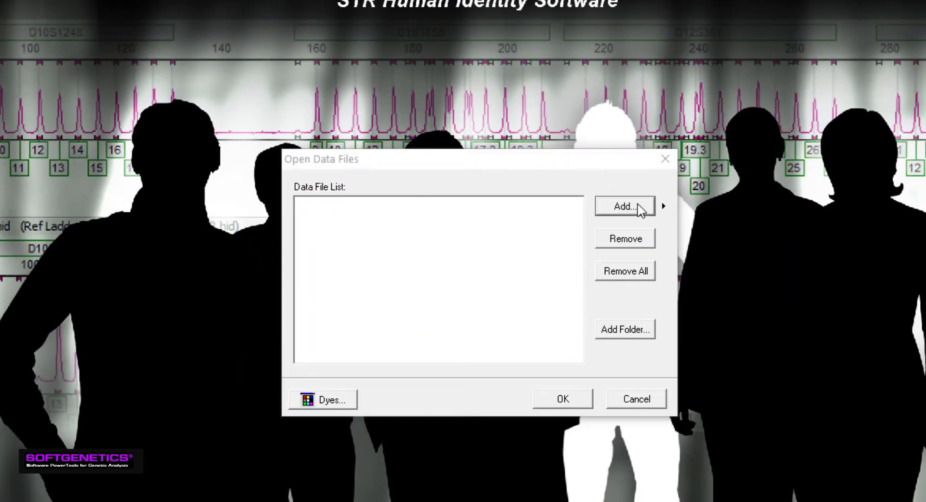
left_click(303, 139)
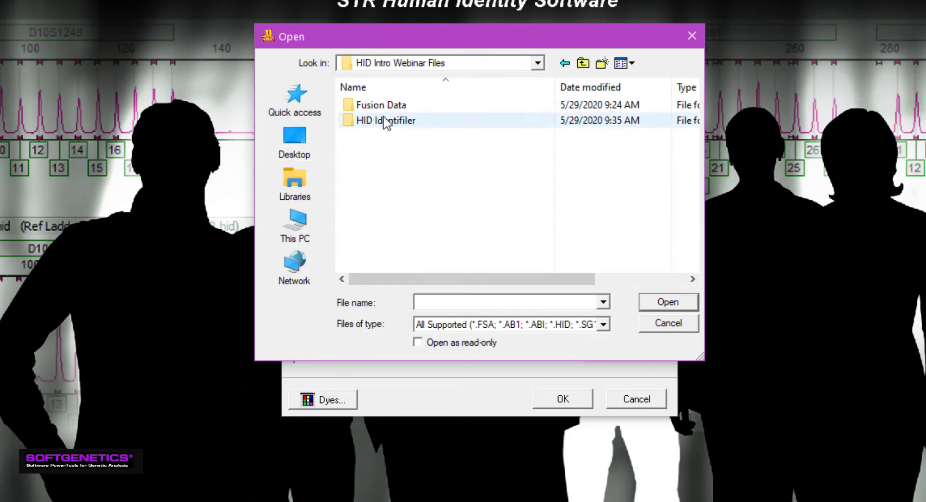
double_click(386, 122)
left_click(393, 107)
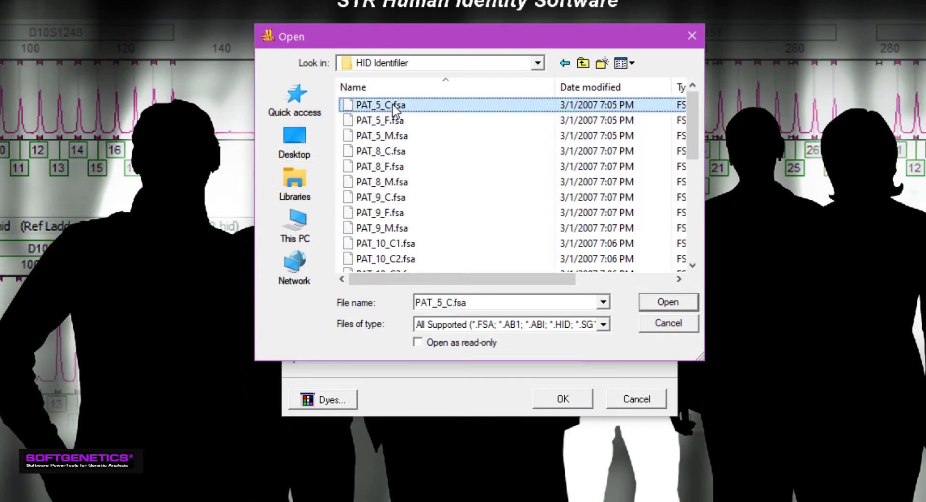
key("ctrl+a")
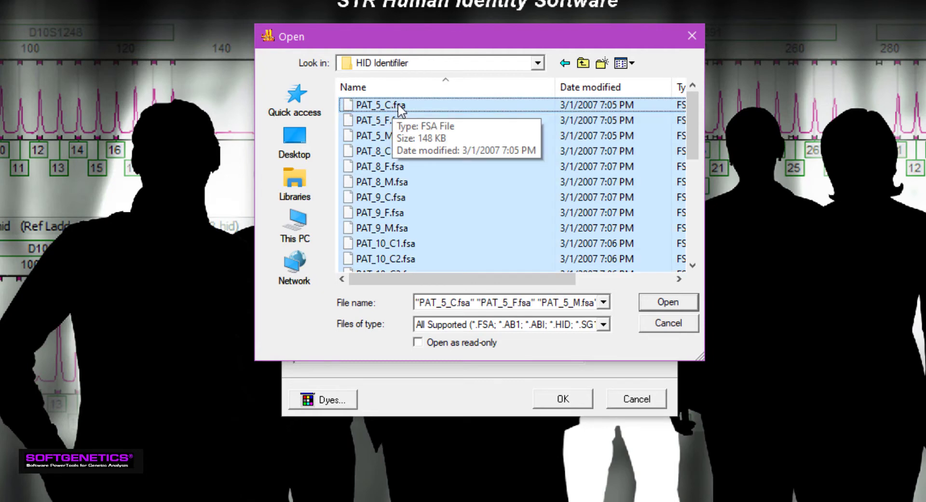
left_click(667, 304)
left_click(566, 400)
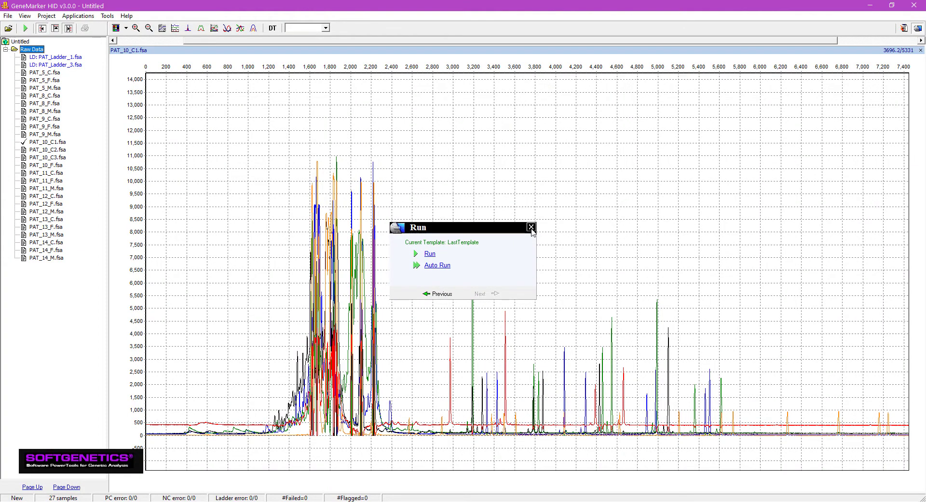
- Dismiss the Run wizard and check the Forensic preferences' LADDER, POSITIVE and NEGATIVE identifiers unchanged
left_click(531, 227)
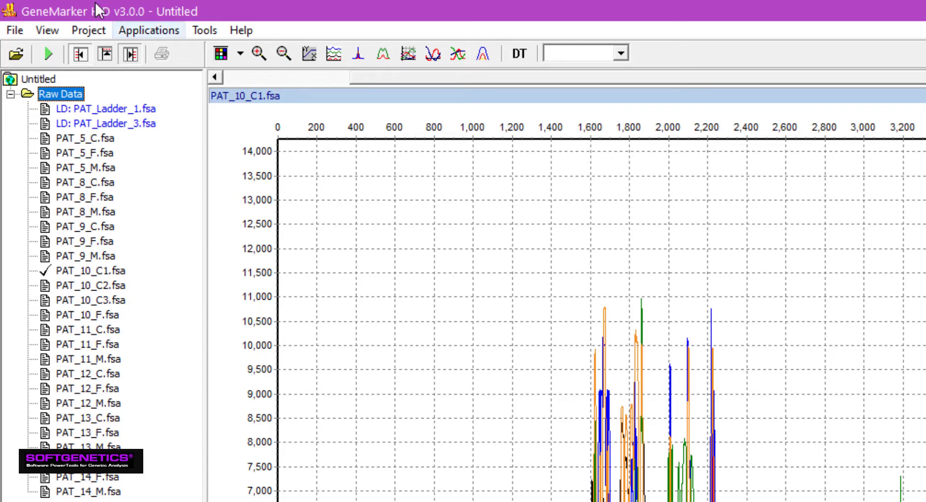
left_click(59, 29)
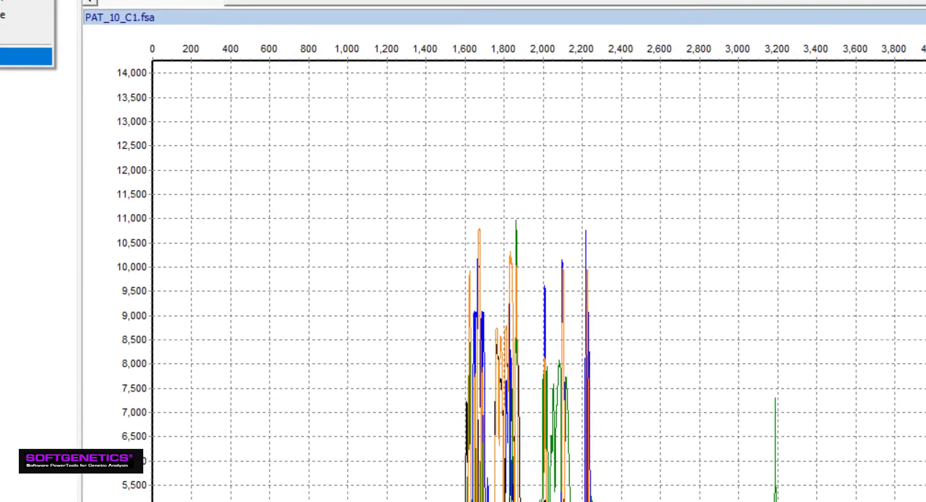
left_click(86, 135)
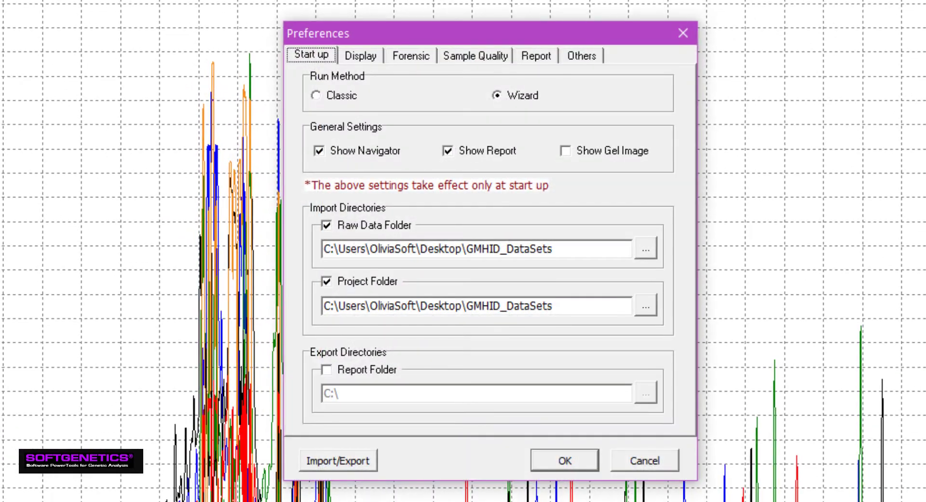
left_click(416, 56)
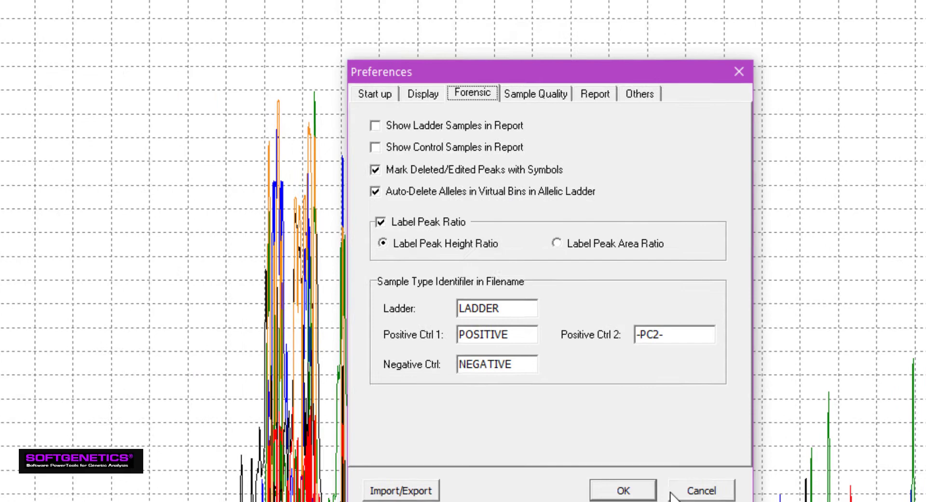
left_click(574, 456)
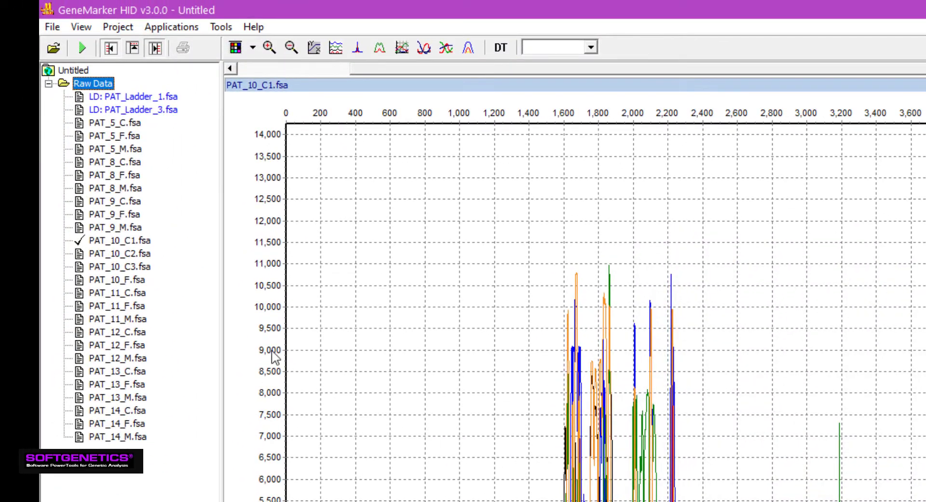
right_click(134, 205)
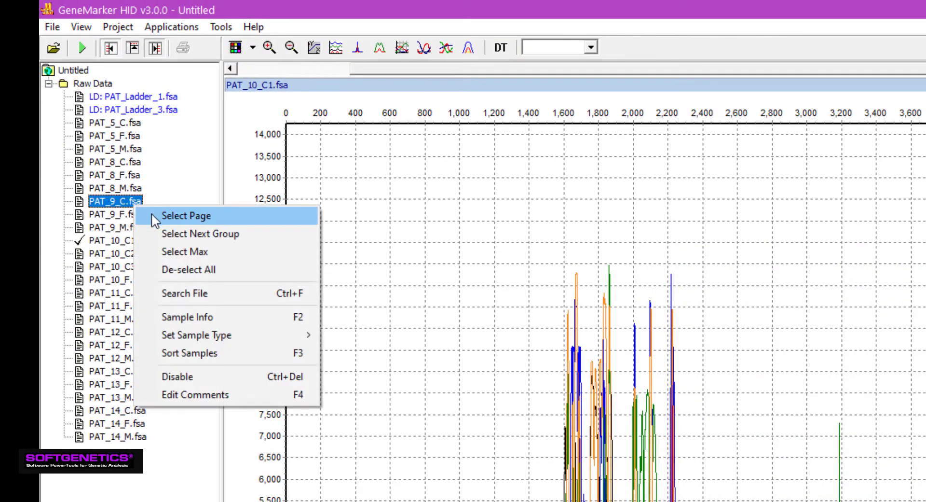
mouse_move(245, 334)
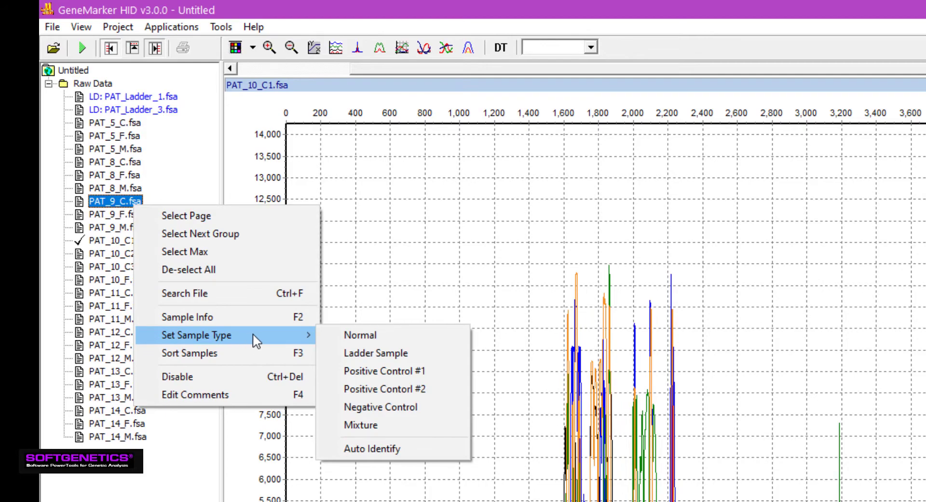
left_click(341, 305)
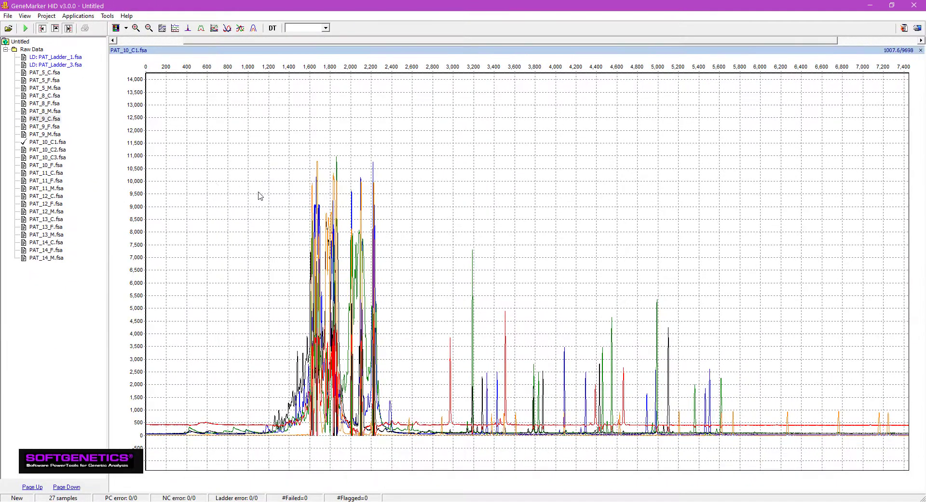
left_click_drag(418, 206, 673, 369)
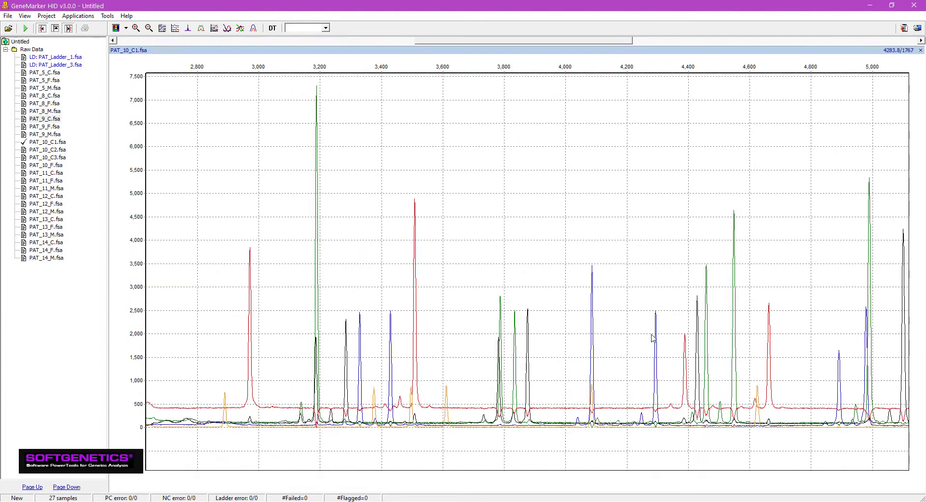
scroll(670, 269, "down", 5)
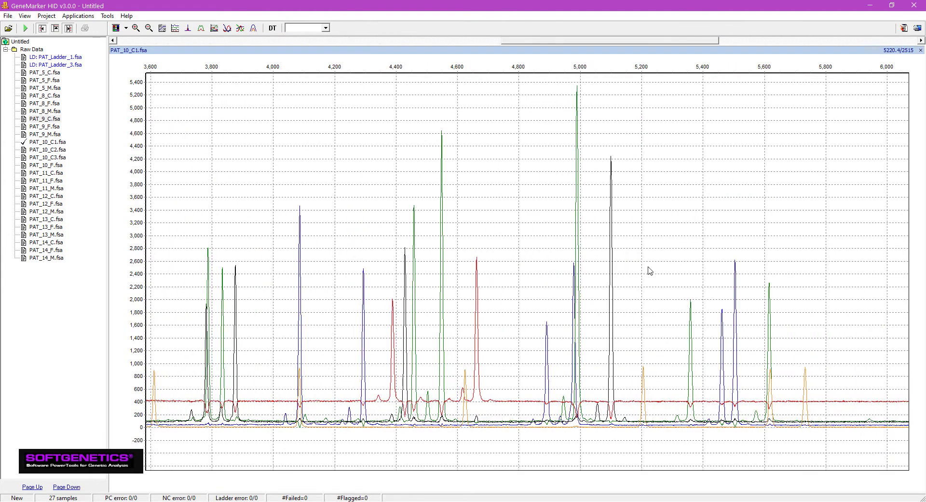
scroll(643, 269, "down", 4)
scroll(513, 261, "up", 6)
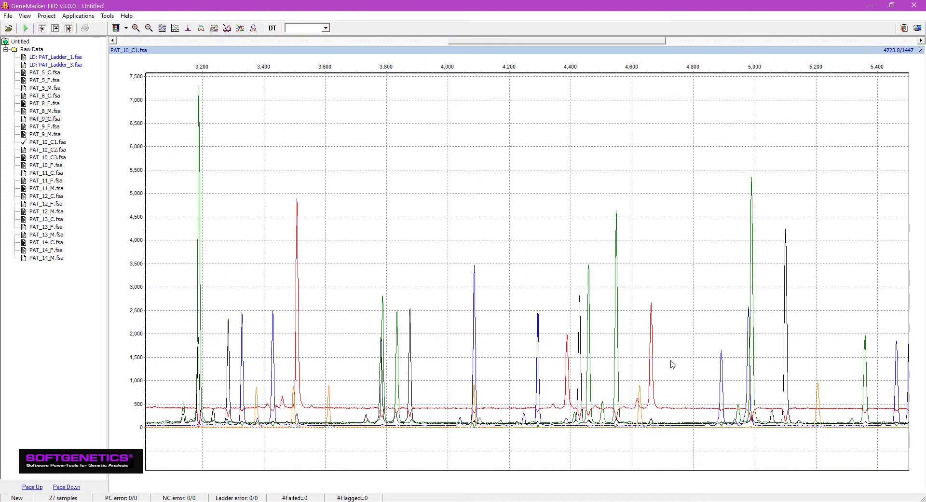
left_click_drag(671, 361, 486, 207)
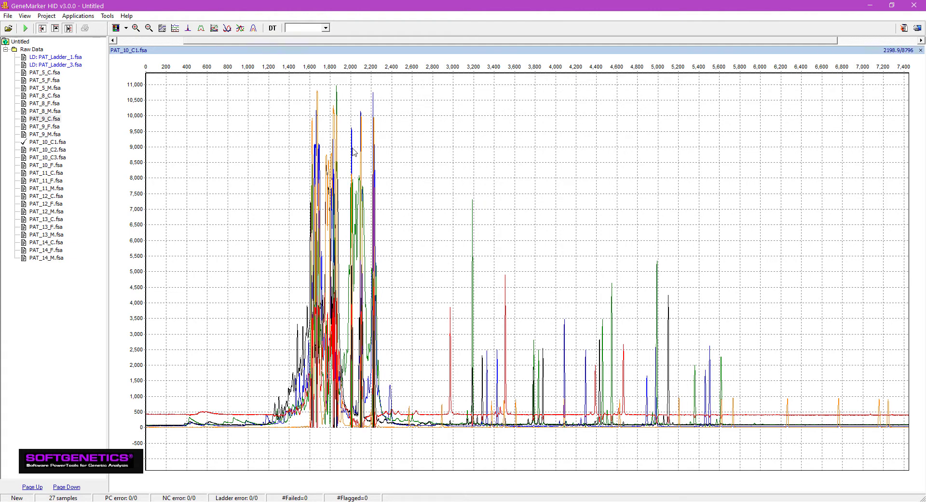
left_click(54, 119)
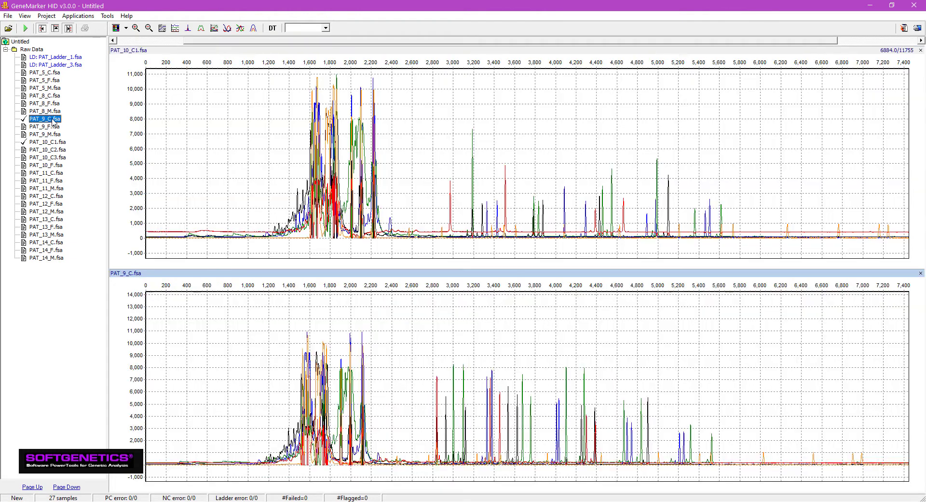
left_click(54, 121)
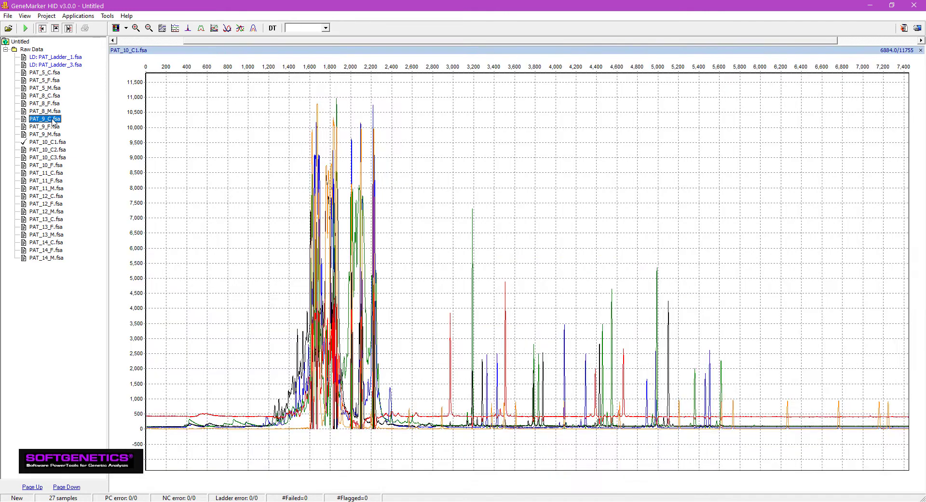
left_click(116, 28)
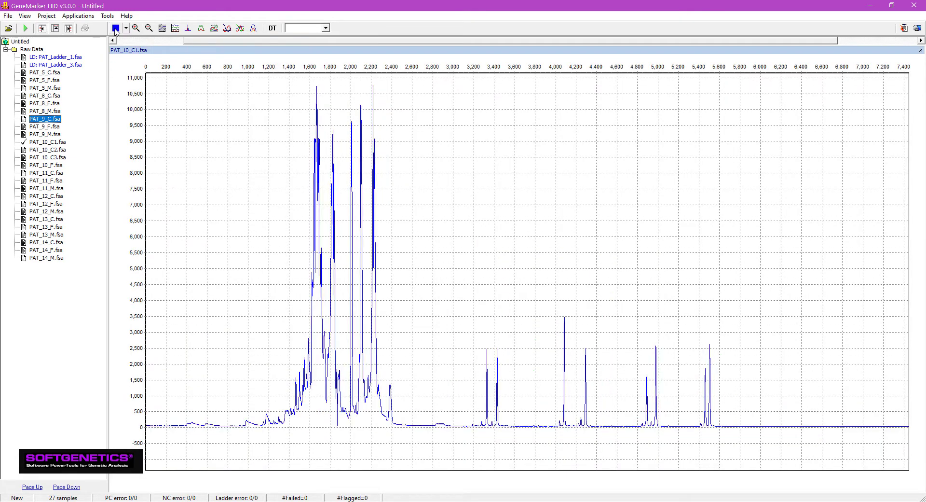
left_click(116, 28)
left_click(115, 28)
left_click(115, 28)
left_click(116, 28)
left_click(126, 28)
left_click(145, 40)
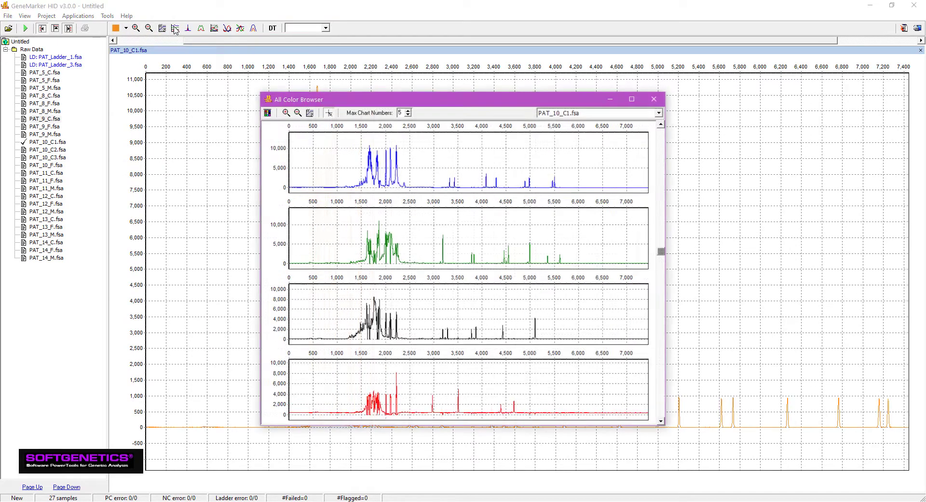
left_click(632, 98)
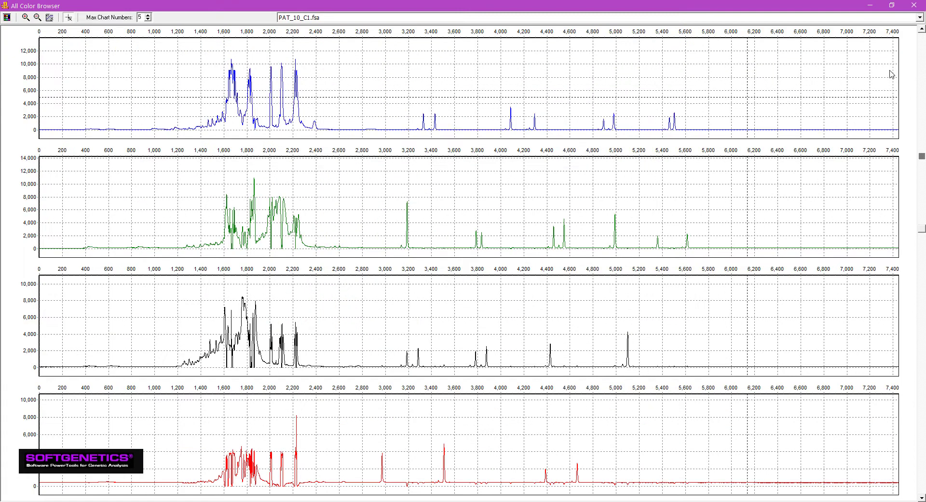
left_click(922, 185)
left_click(923, 180)
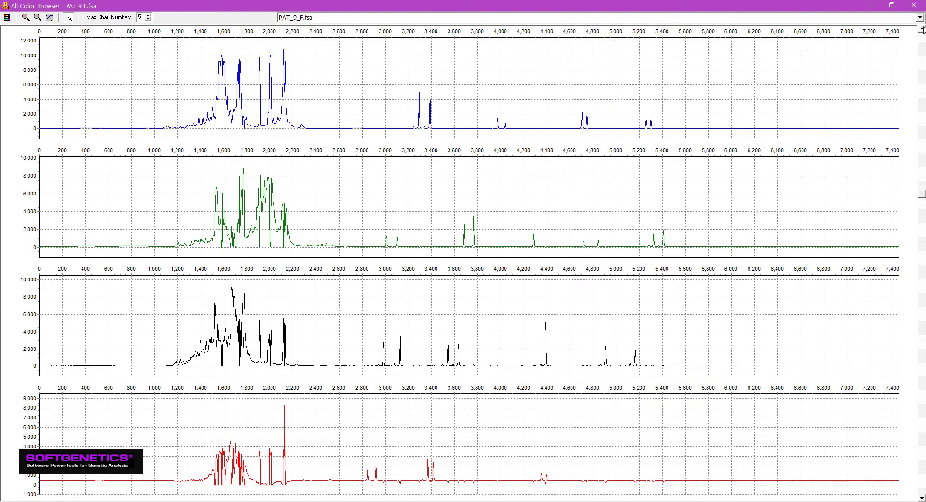
left_click(915, 5)
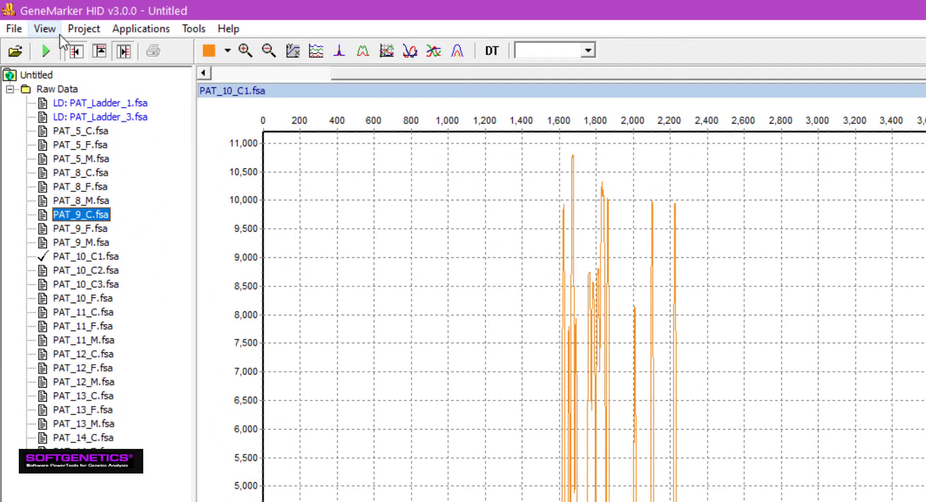
- Start a new run and select the Identifiler template (GS500_1 size standard, Orange)
left_click(79, 28)
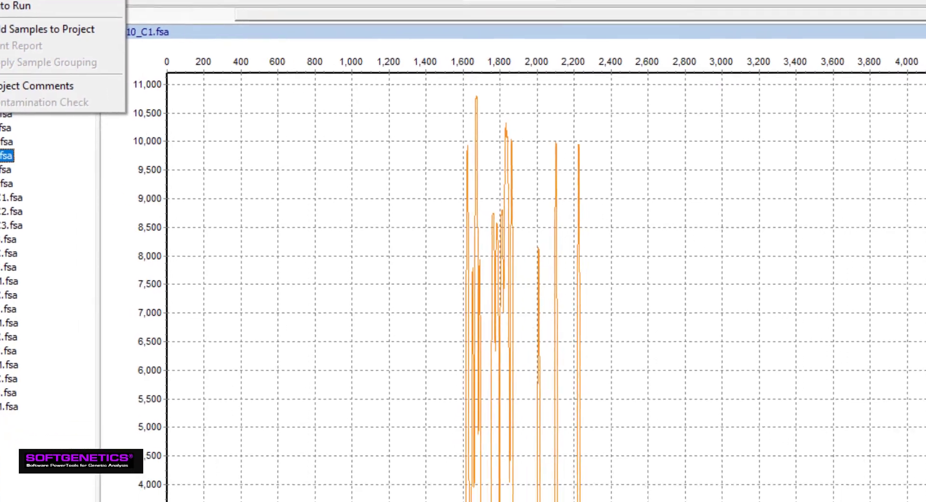
left_click(90, 47)
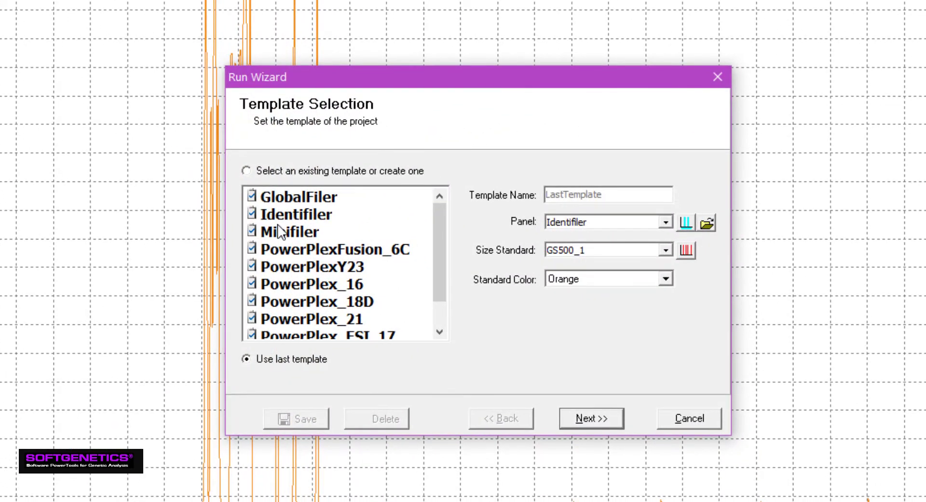
left_click(287, 214)
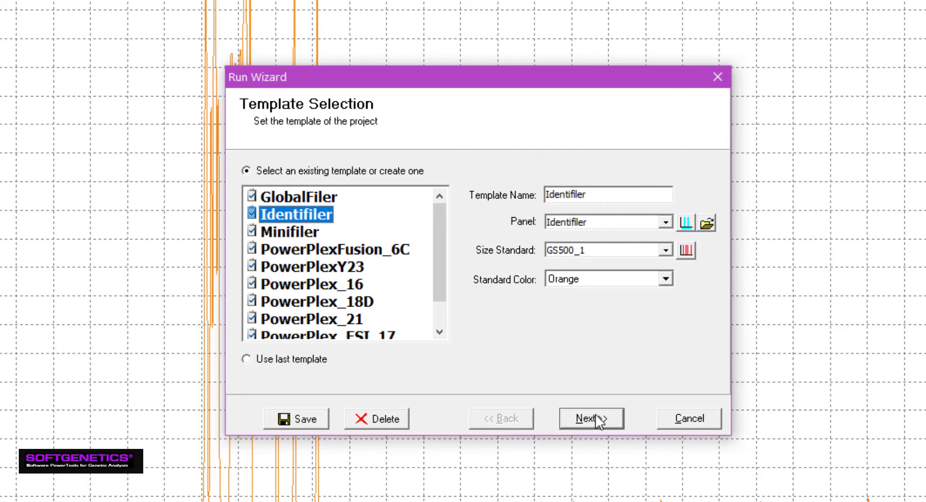
- Advance to the Data Process – HID Analysis page (Min Intensity 50, Local Southern)
left_click(596, 415)
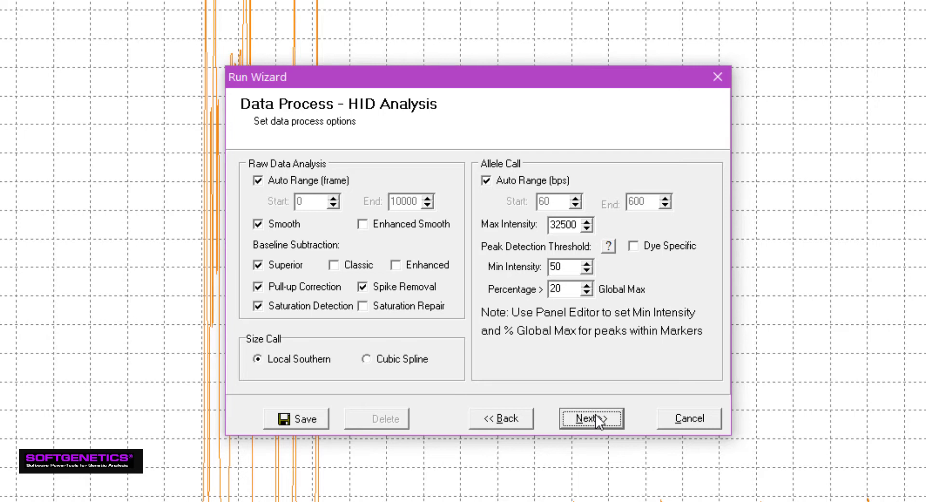
- Go through Additional Settings and launch processing of the 27 samples
left_click(596, 414)
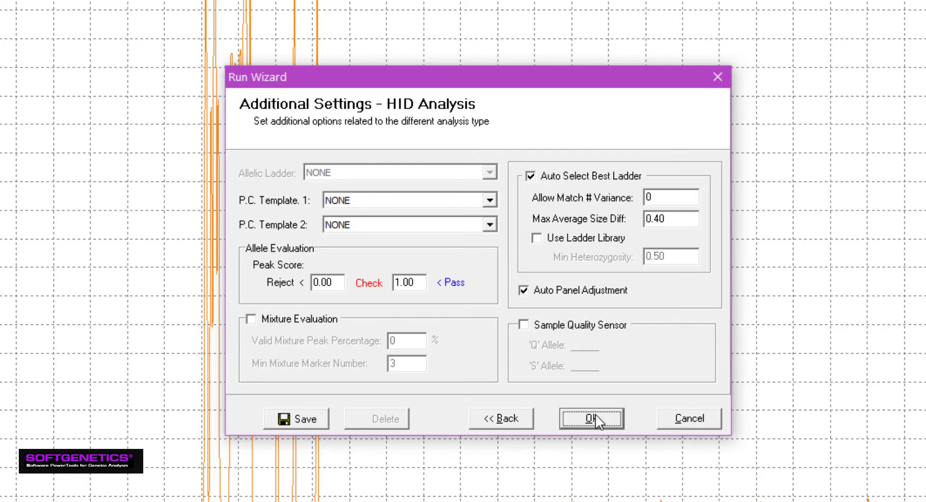
left_click(591, 418)
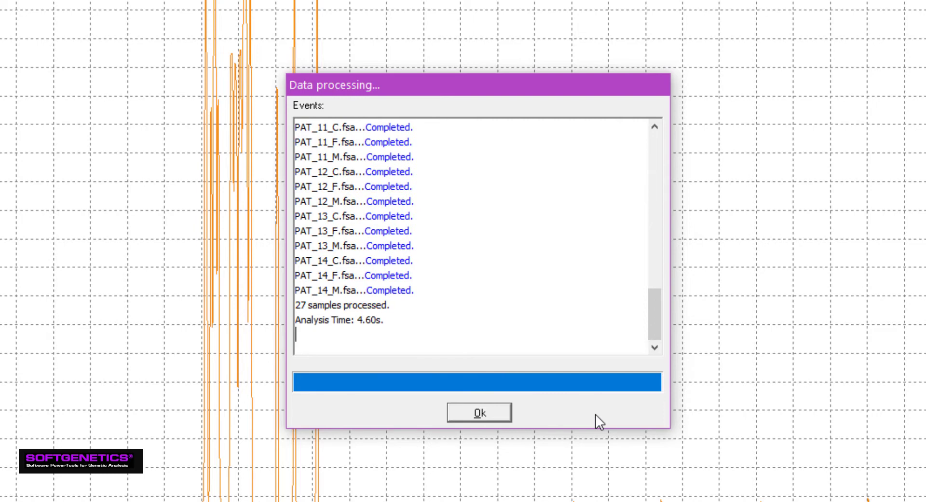
- Close the data processing log reporting 27 samples processed
left_click(489, 416)
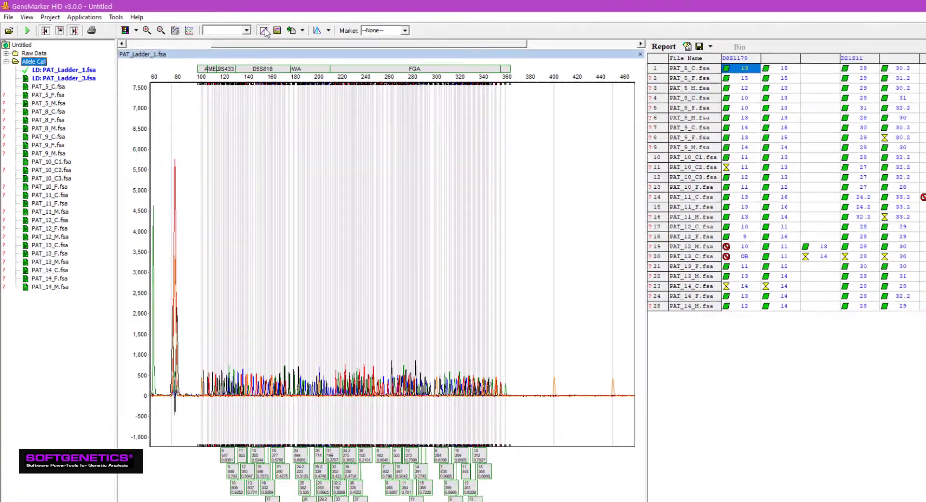
left_click(398, 47)
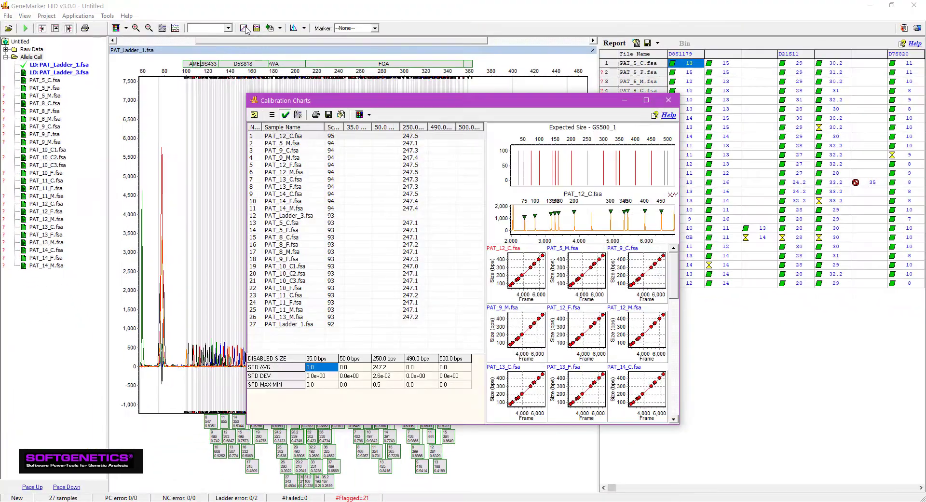
left_click(646, 102)
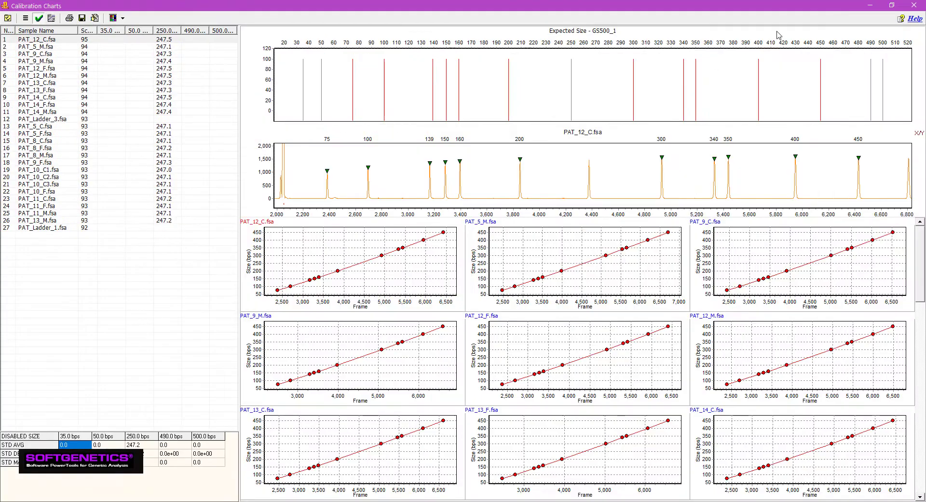
left_click(913, 5)
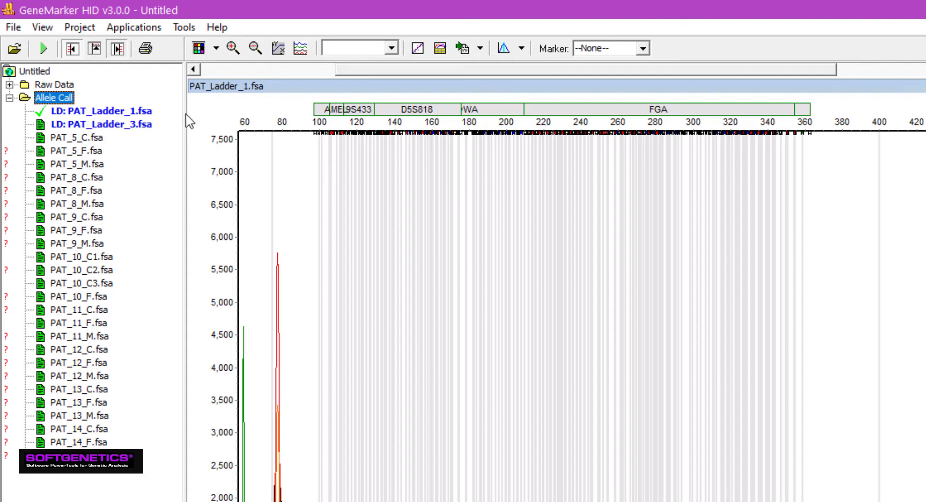
- Hide the PAT_Ladder_1 trace and display PAT_8_C.fsa and PAT_5_C.fsa together
left_click(105, 113)
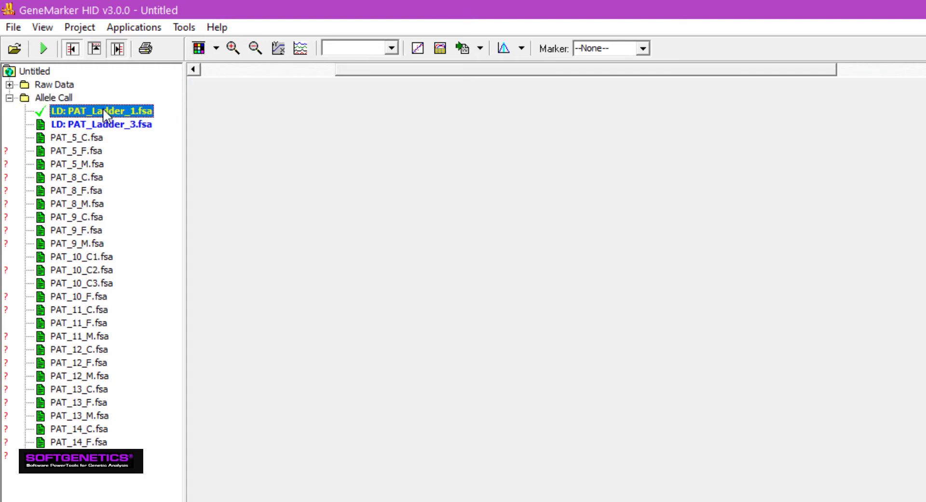
left_click(86, 179)
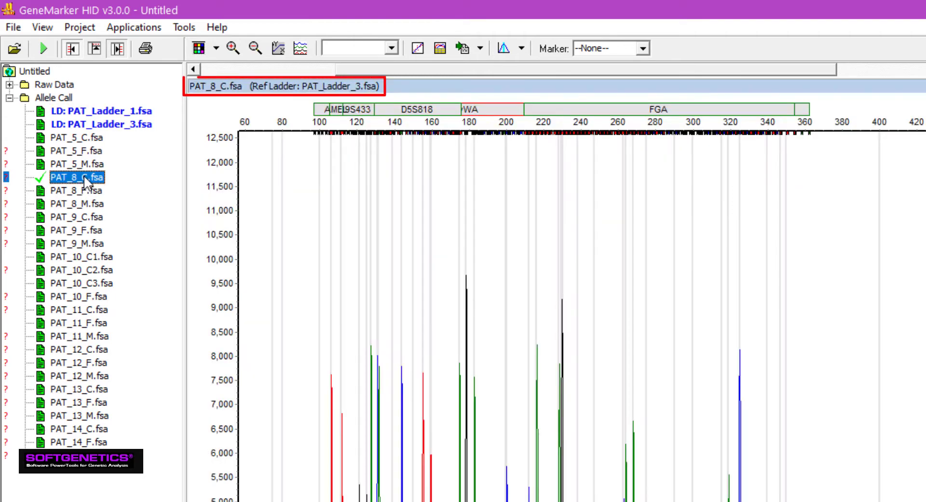
left_click(102, 138)
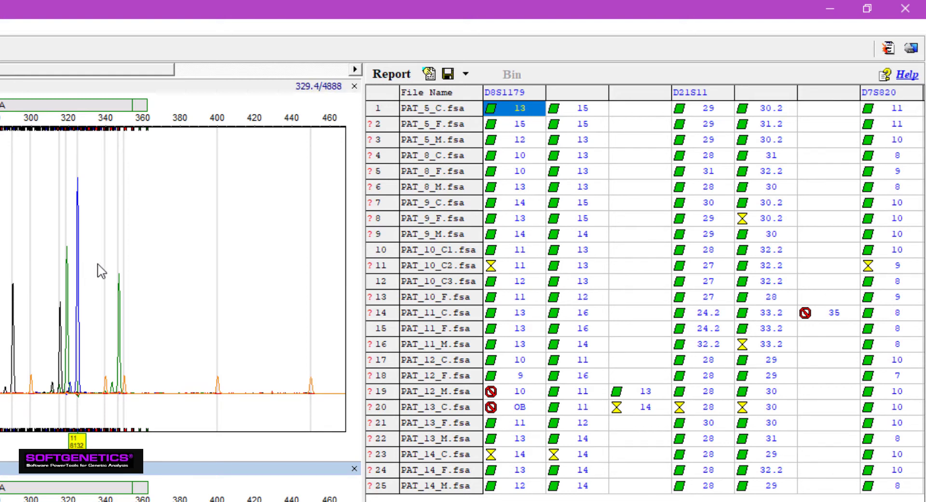
- Jump to PAT_10_C2's D8S1179 call and show its peak table with allele 11 flagged IMB
left_click(497, 267)
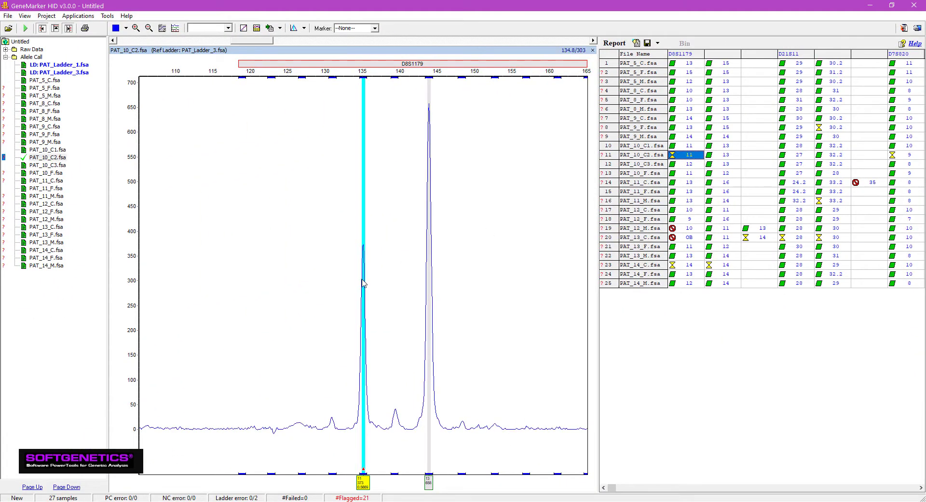
mouse_move(363, 283)
left_click(256, 28)
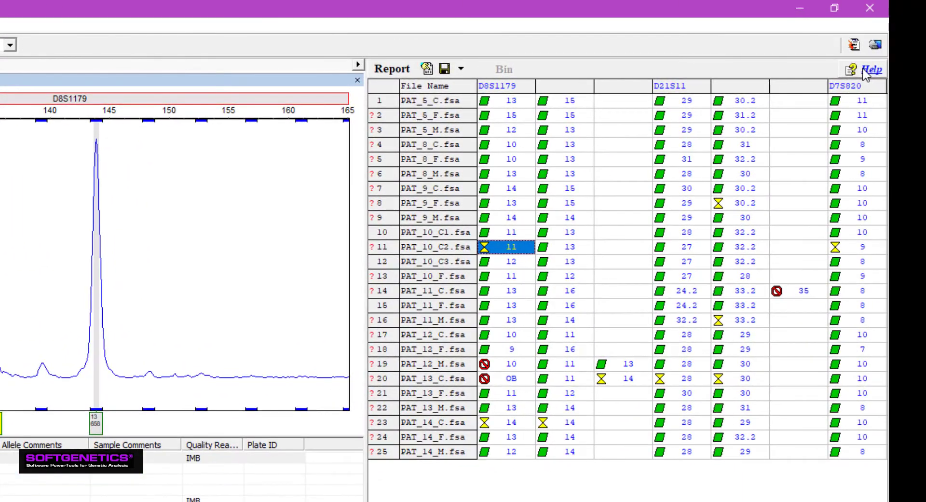
mouse_move(925, 63)
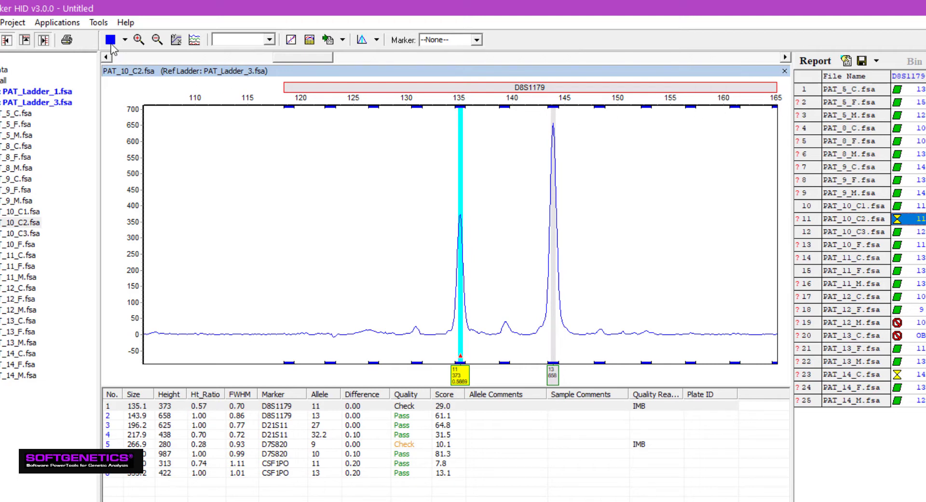
- Open the Panel Editor from Tools and maximize it to view the Identifiler bins
left_click(99, 23)
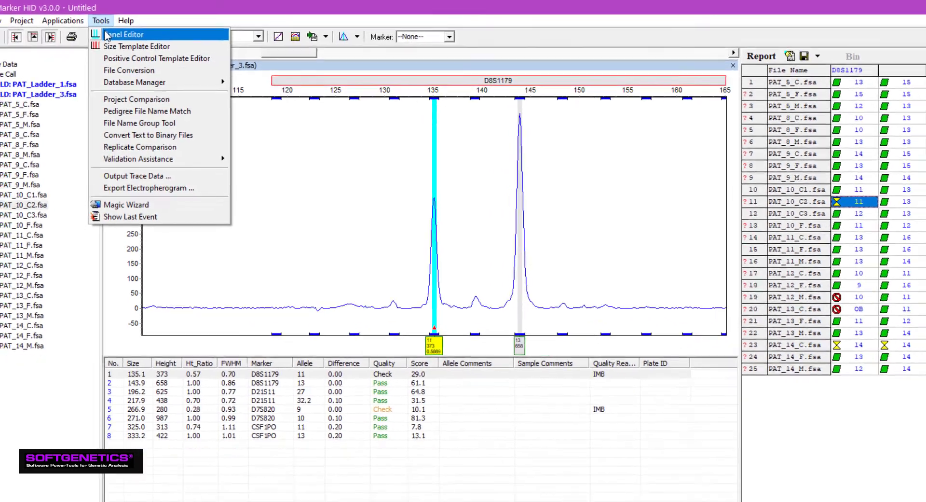
left_click(104, 38)
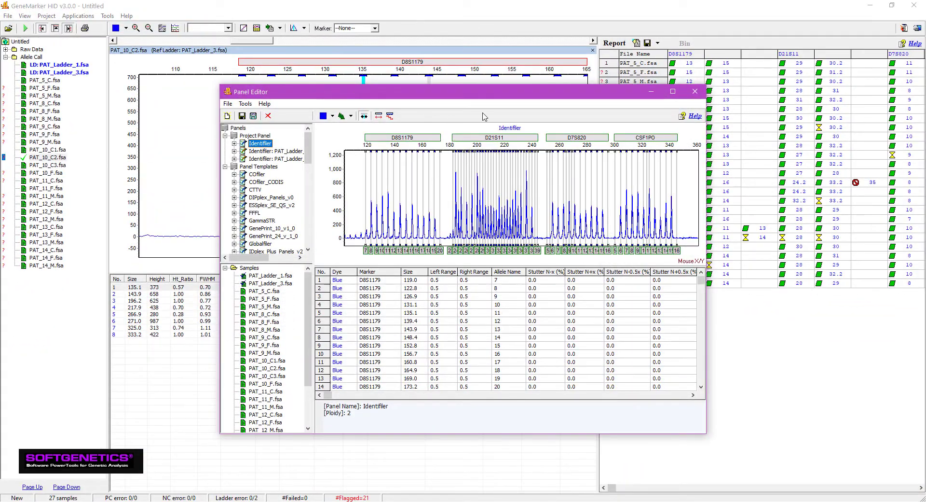
left_click(673, 91)
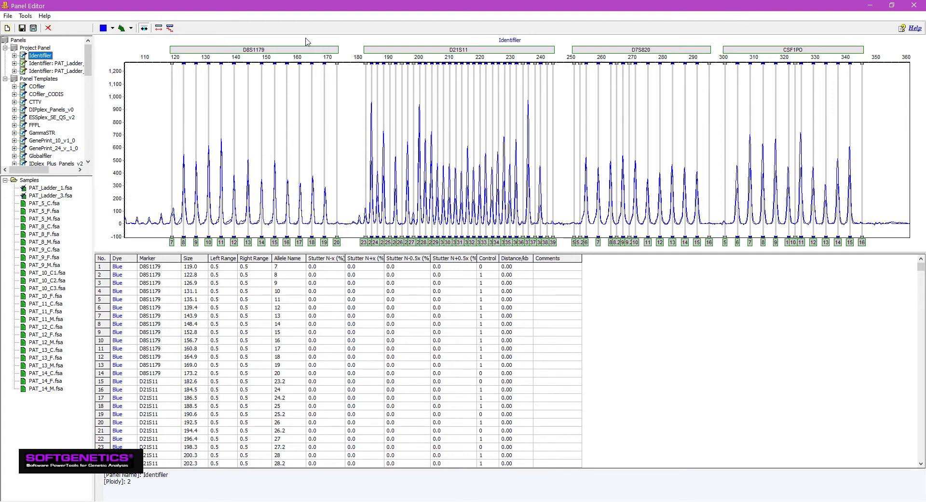
- Set D8S1179's Max Heterozygote Imbalance to 55% and save the Identifiler panel to re-call alleles
right_click(289, 51)
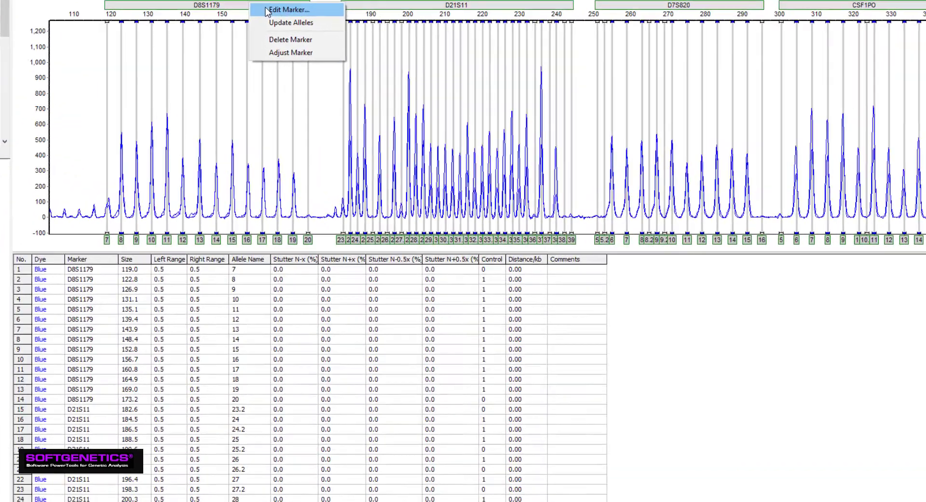
left_click(303, 54)
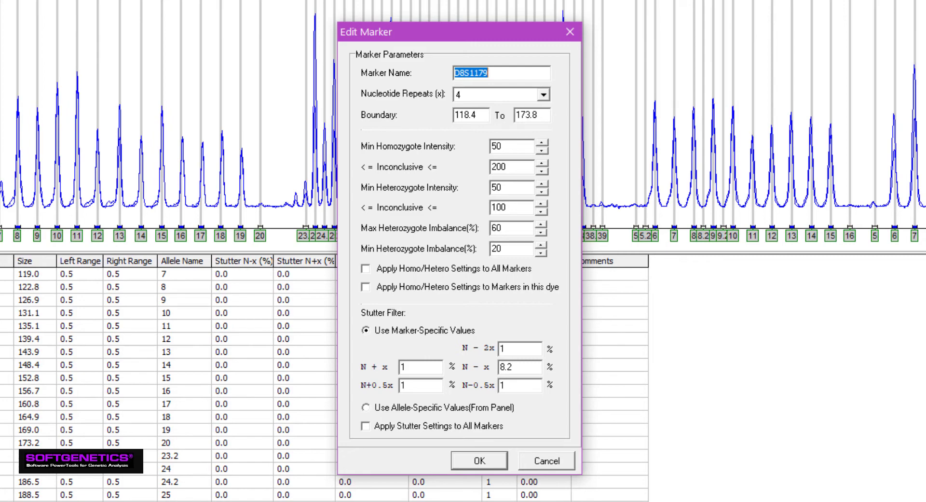
double_click(504, 227)
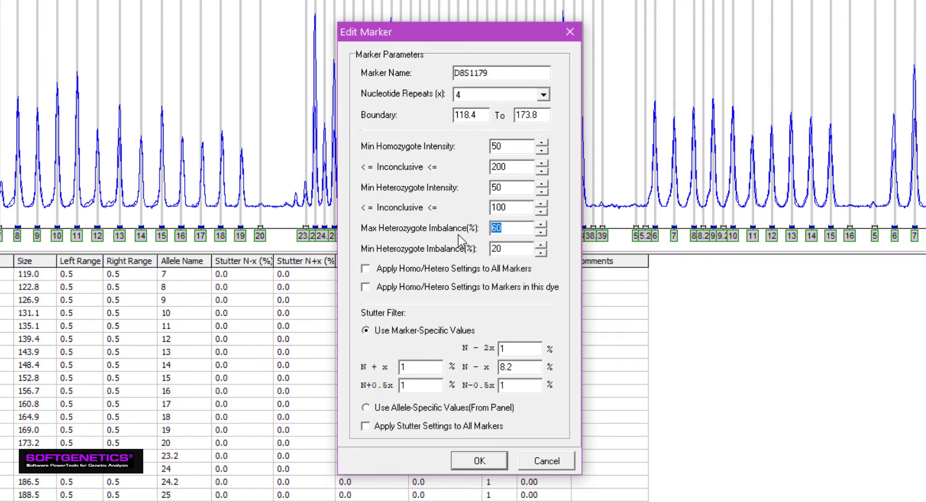
type("55")
left_click(490, 459)
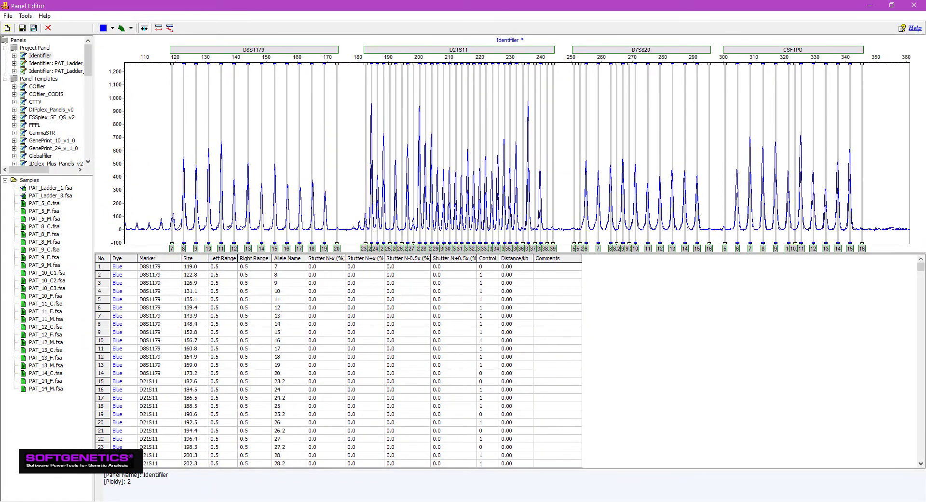
left_click(914, 5)
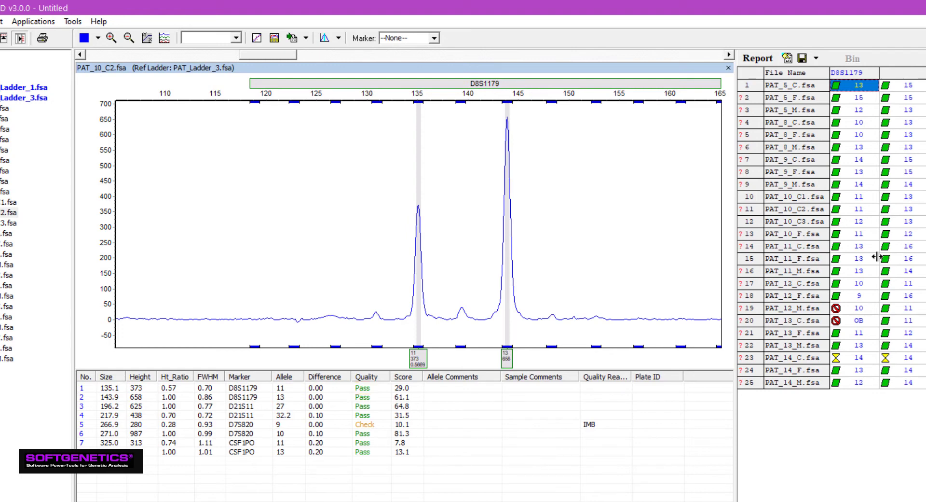
- Display PAT_12_M.fsa and review its peaks across all dyes zoomed to 113–153 bp
left_click(847, 311)
double_click(847, 309)
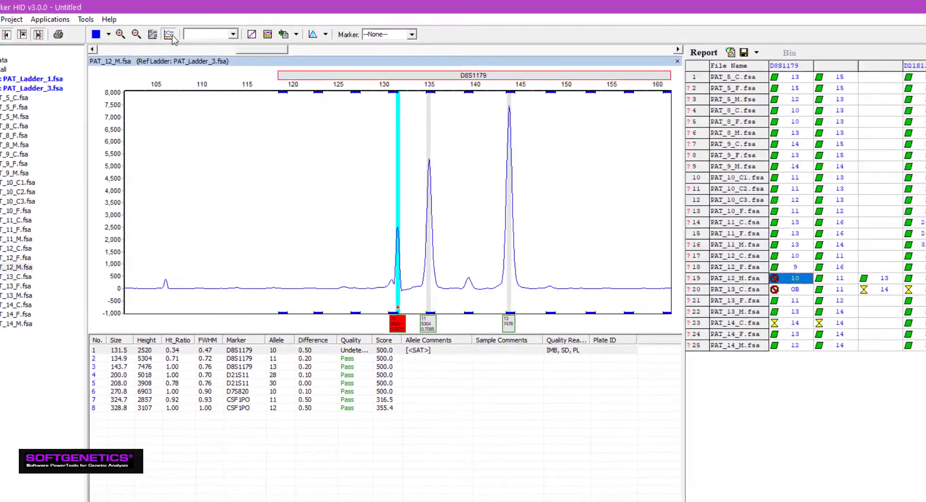
left_click(164, 37)
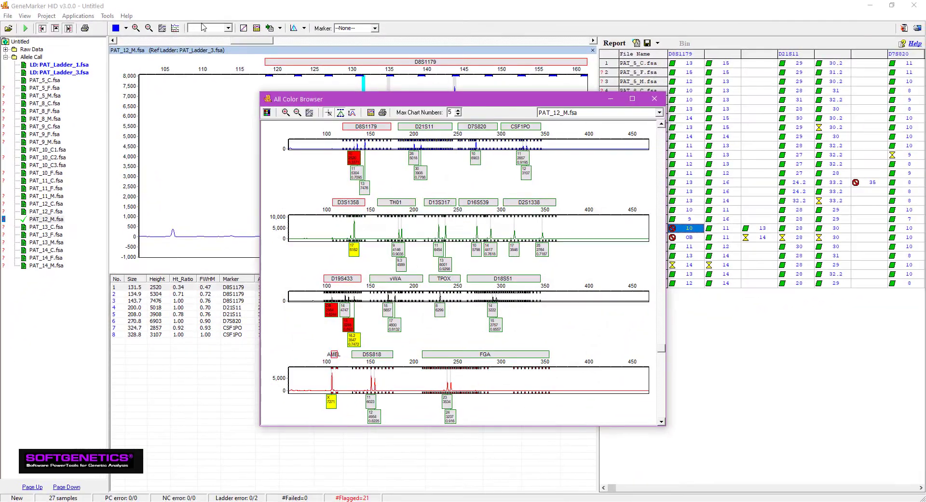
left_click(633, 99)
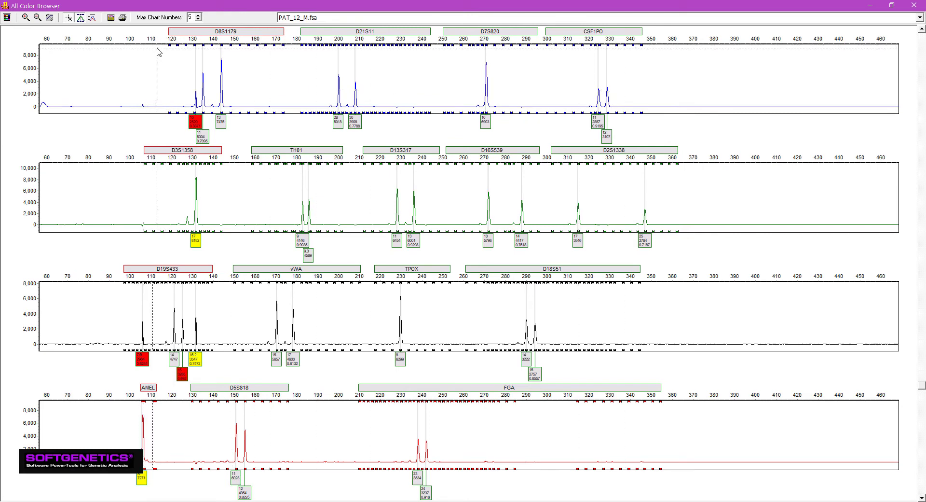
left_click_drag(158, 50, 241, 143)
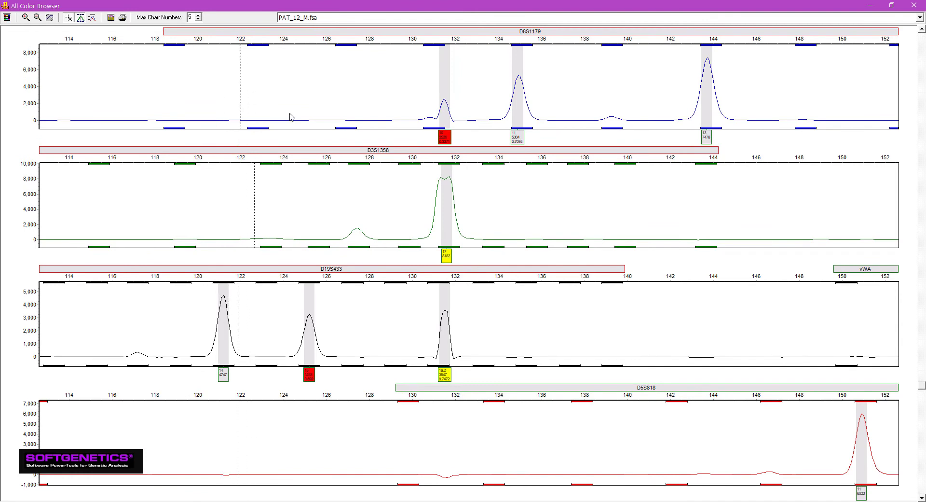
left_click(913, 6)
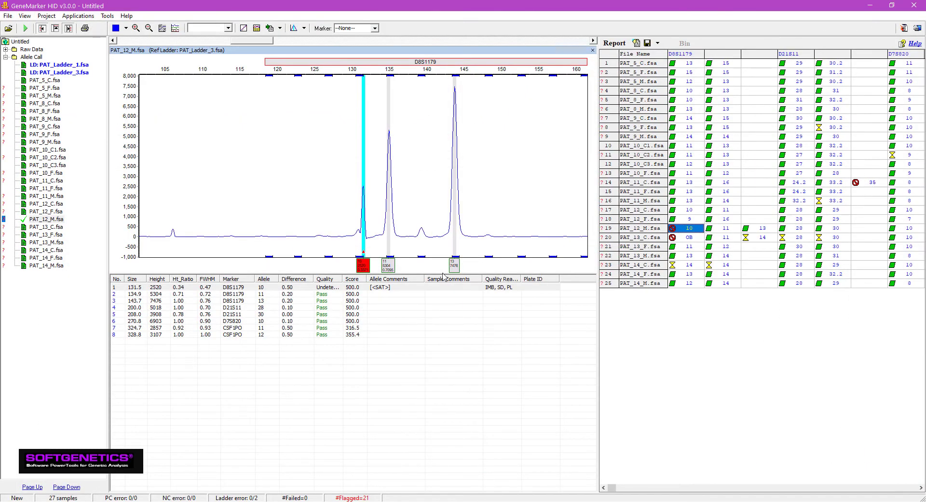
left_click(441, 288)
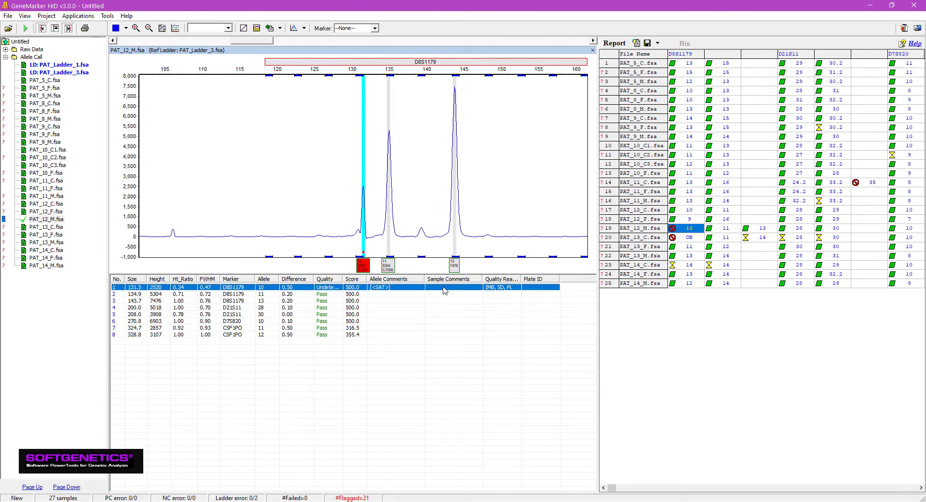
right_click(443, 286)
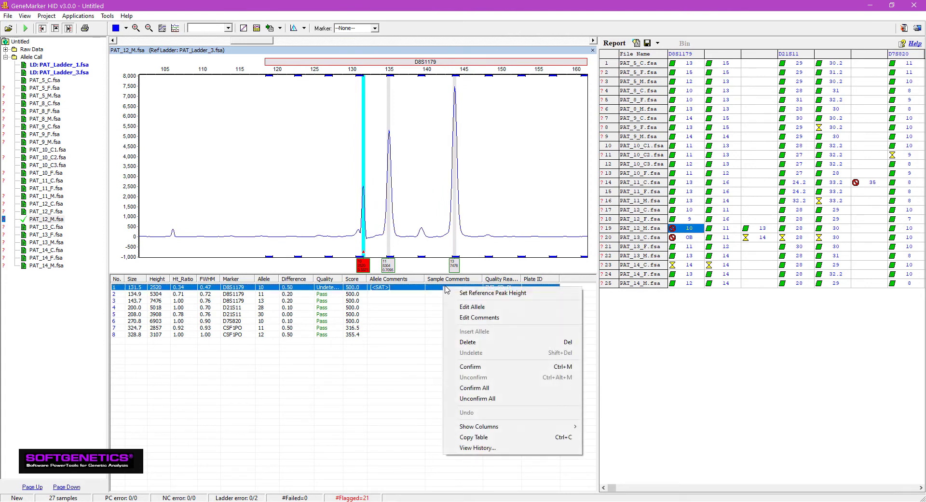
left_click(468, 342)
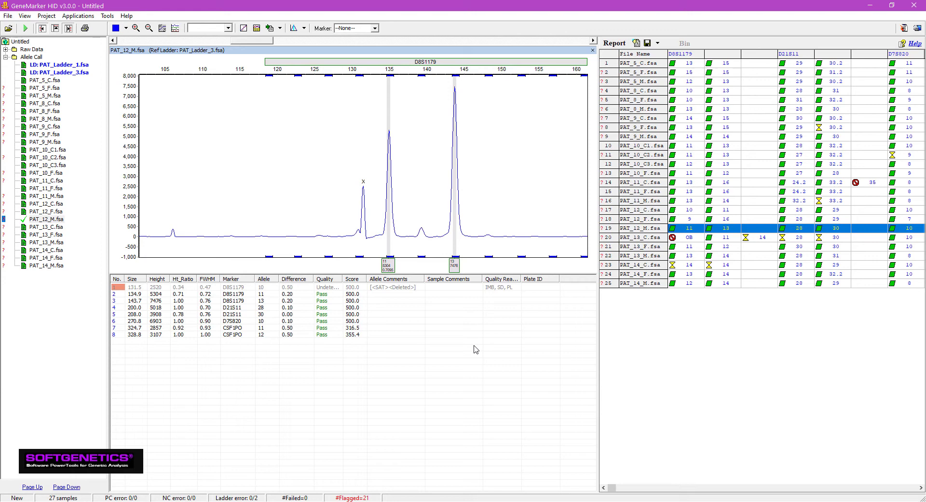
right_click(453, 287)
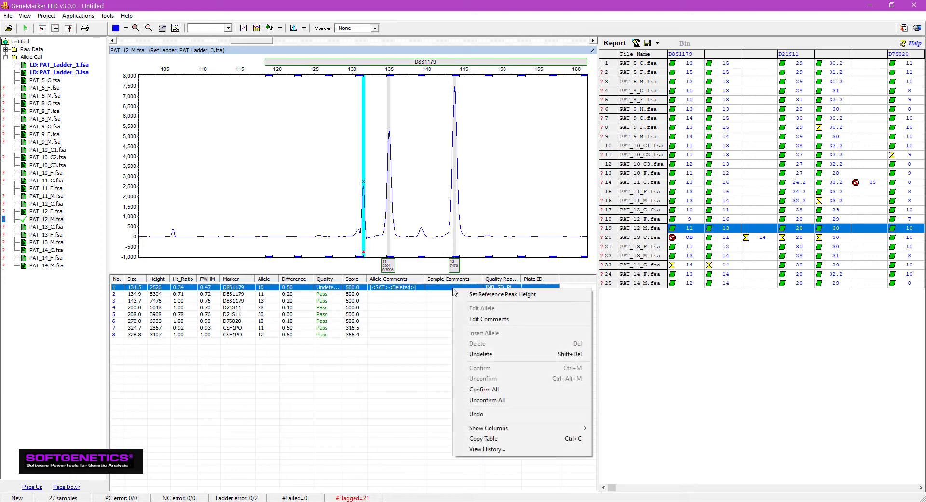
left_click(478, 354)
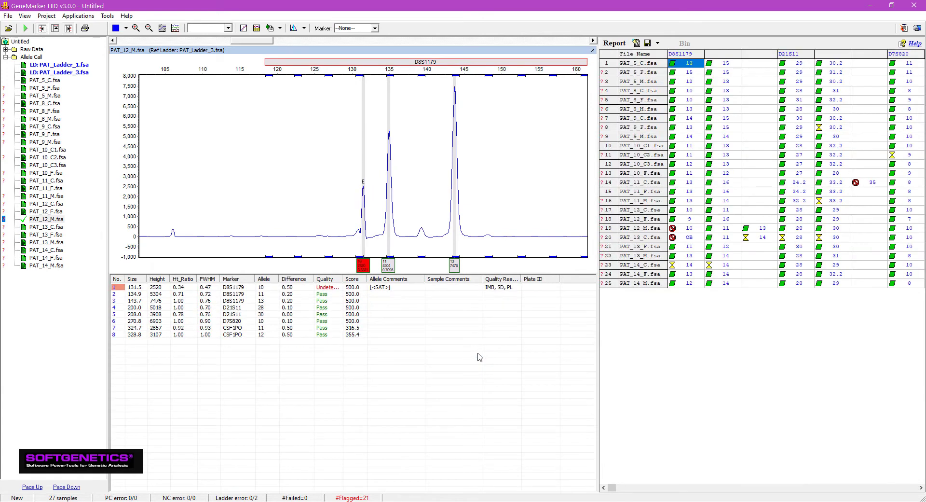
- Re-analyse all samples with the Identifiler template, skipping the size calibration prompt
left_click(25, 28)
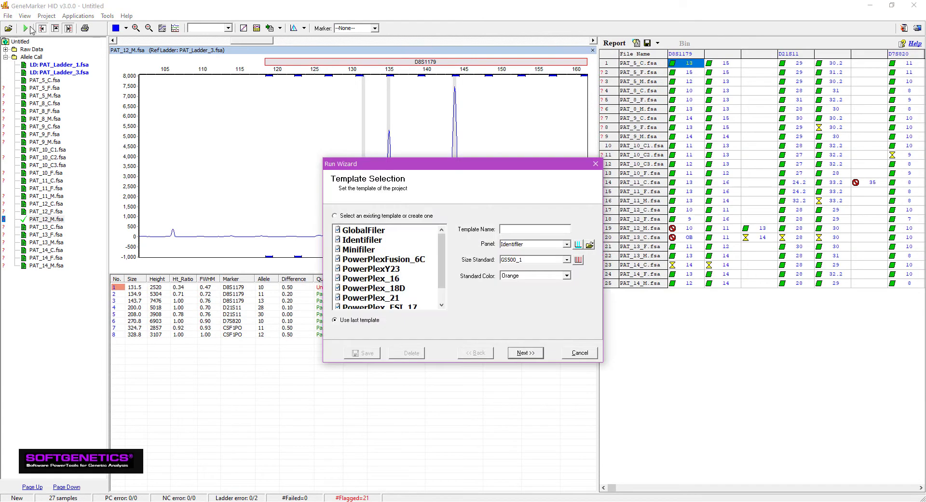
left_click(359, 240)
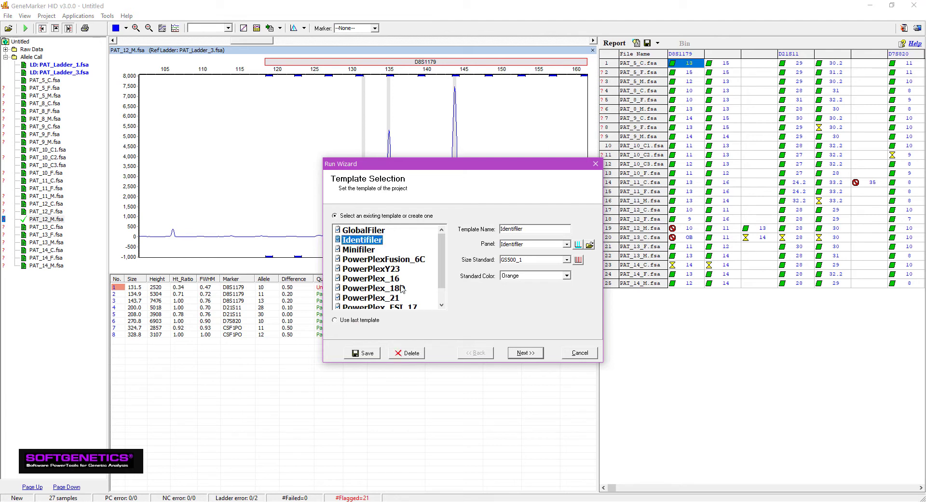
left_click(528, 353)
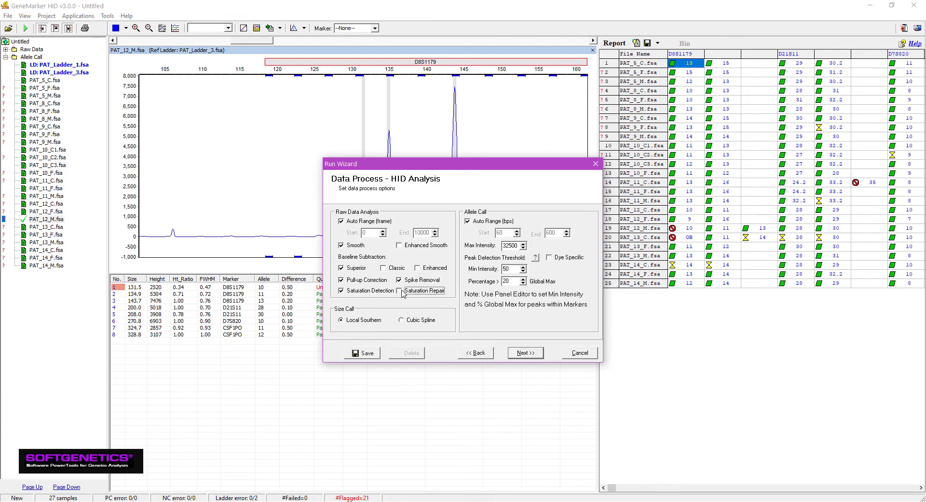
left_click(525, 352)
left_click(527, 356)
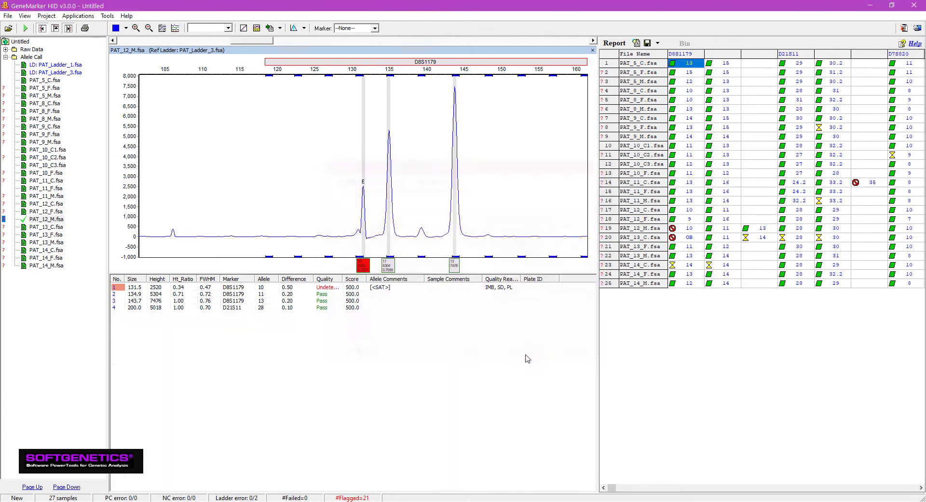
left_click(495, 359)
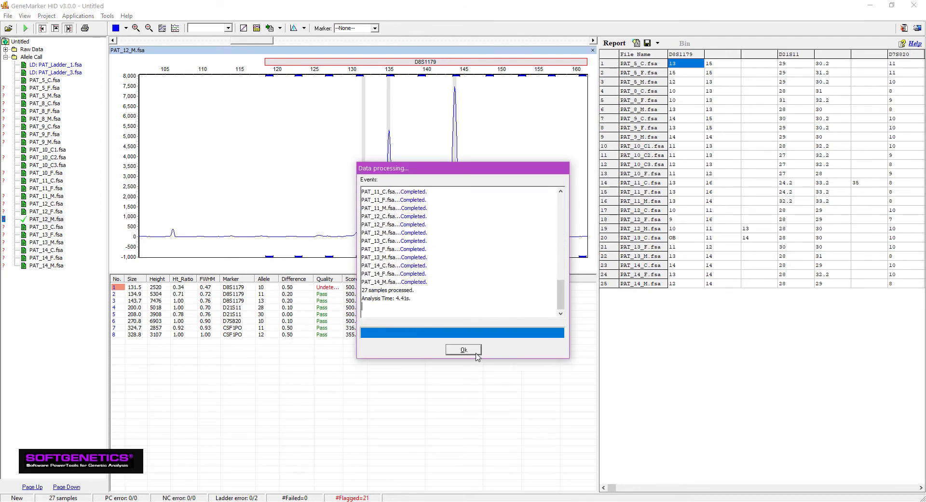
left_click(471, 352)
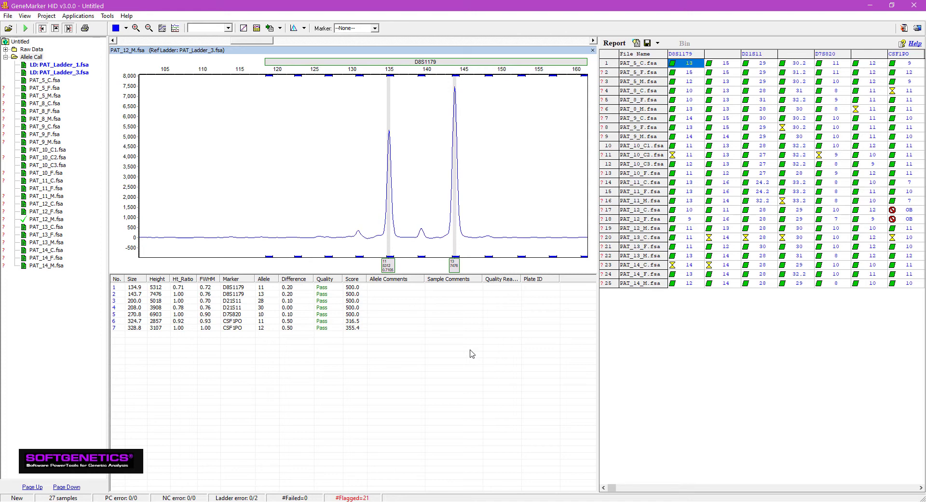
- Replace the project's data with all .fsa files from the Fusion Data folder
left_click(9, 28)
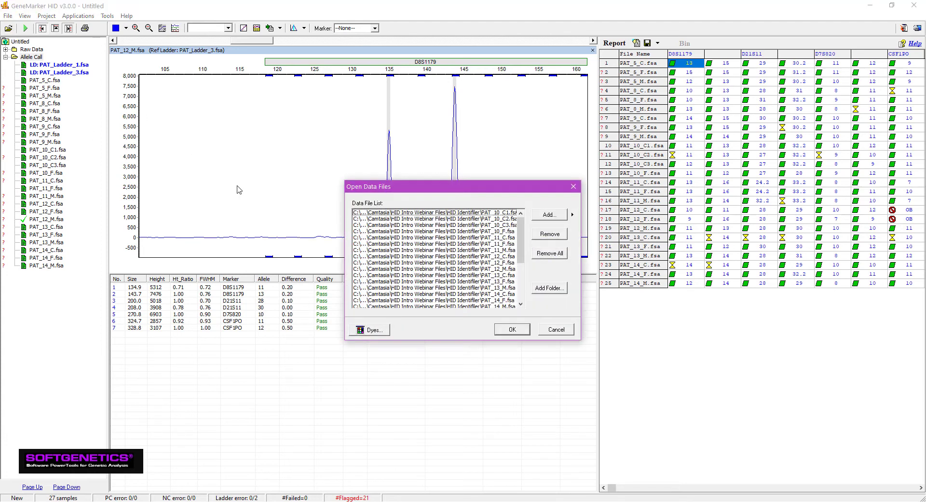
left_click(551, 255)
left_click(559, 215)
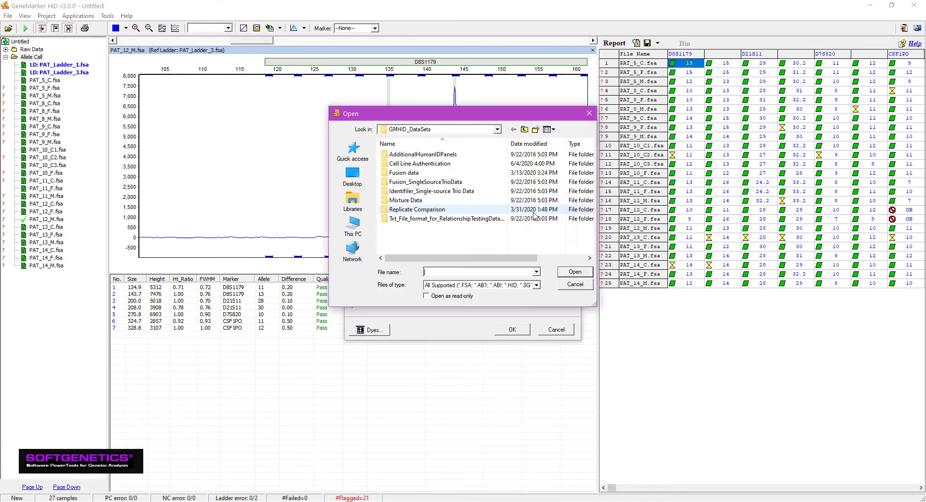
left_click(352, 176)
double_click(434, 234)
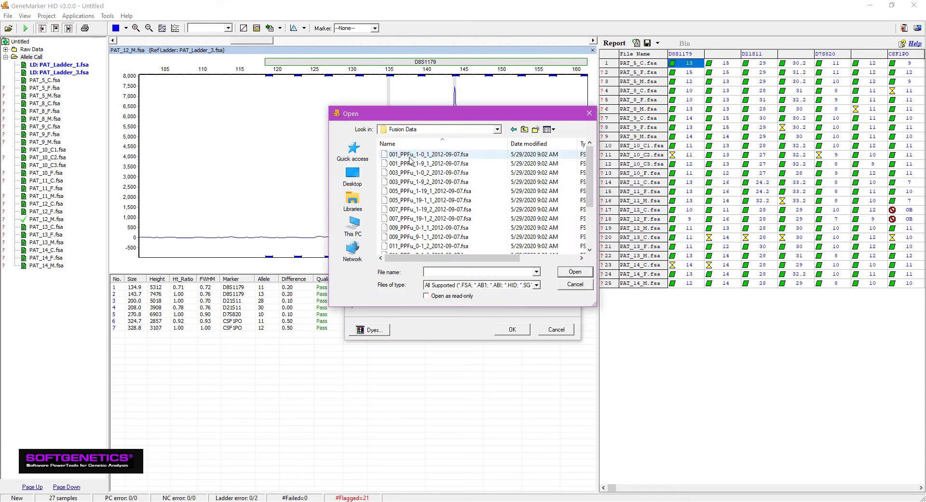
left_click(419, 154)
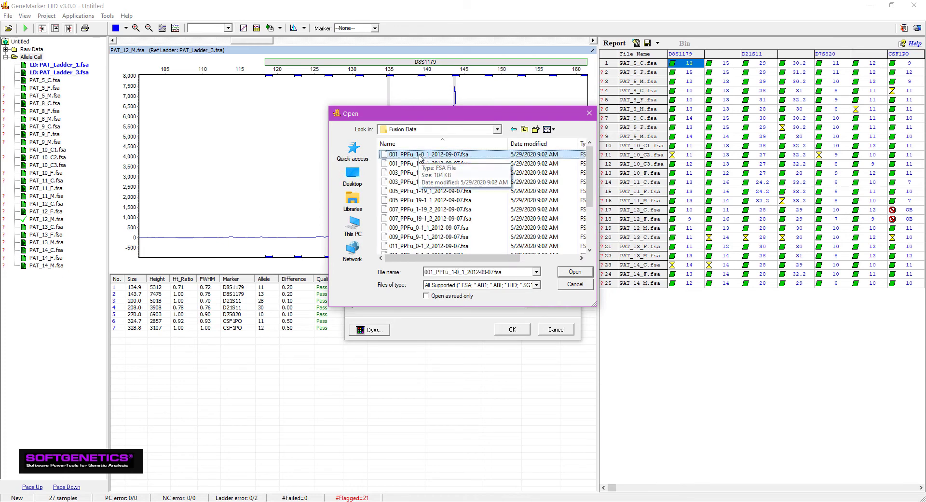
key("ctrl+a")
left_click(564, 273)
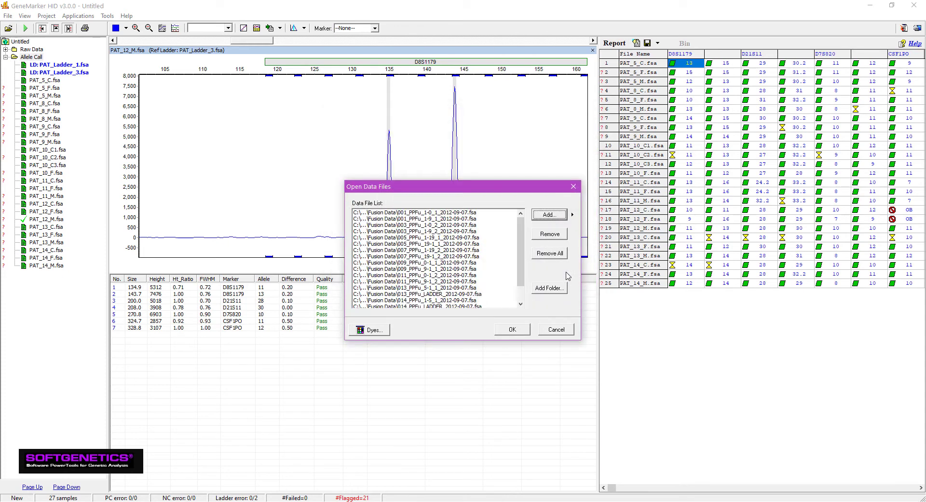
left_click(513, 329)
left_click(485, 290)
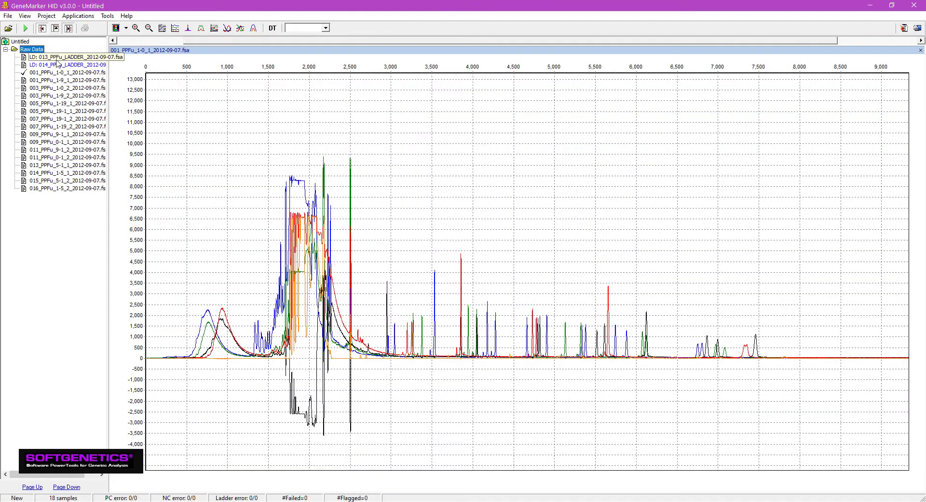
- Run allele calling on the Fusion samples with the PowerPlex_Fusion template
left_click(27, 30)
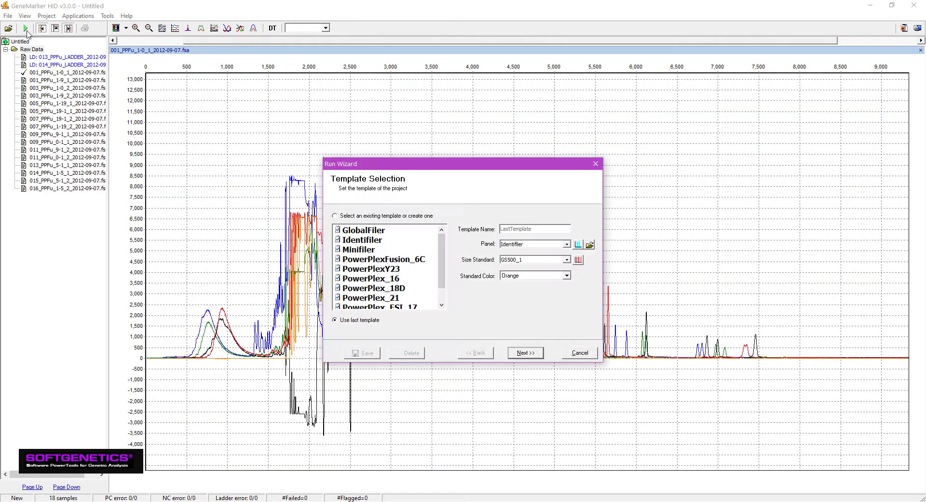
scroll(386, 280, "down", 1)
left_click(401, 298)
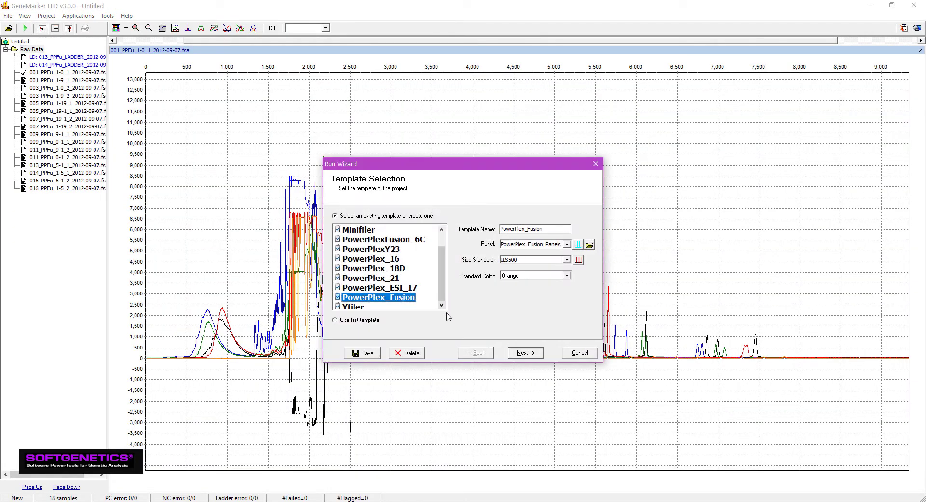
left_click(527, 353)
left_click(528, 355)
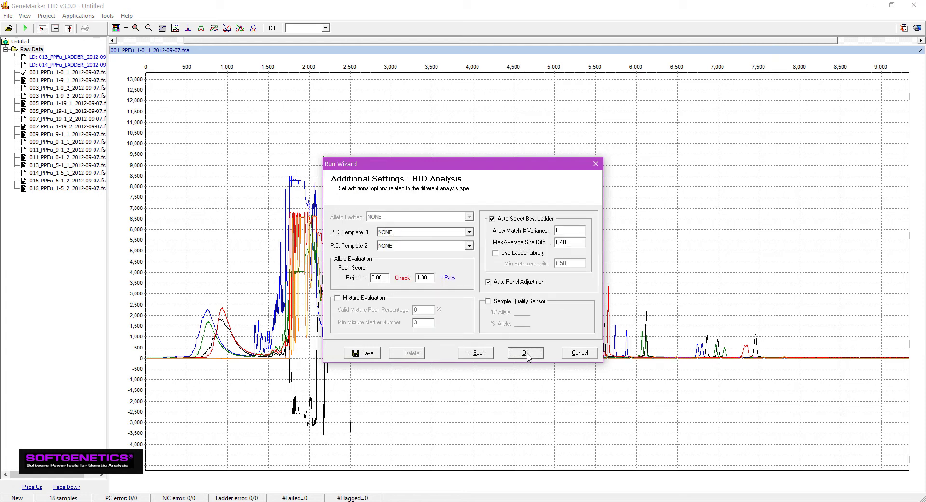
left_click(526, 353)
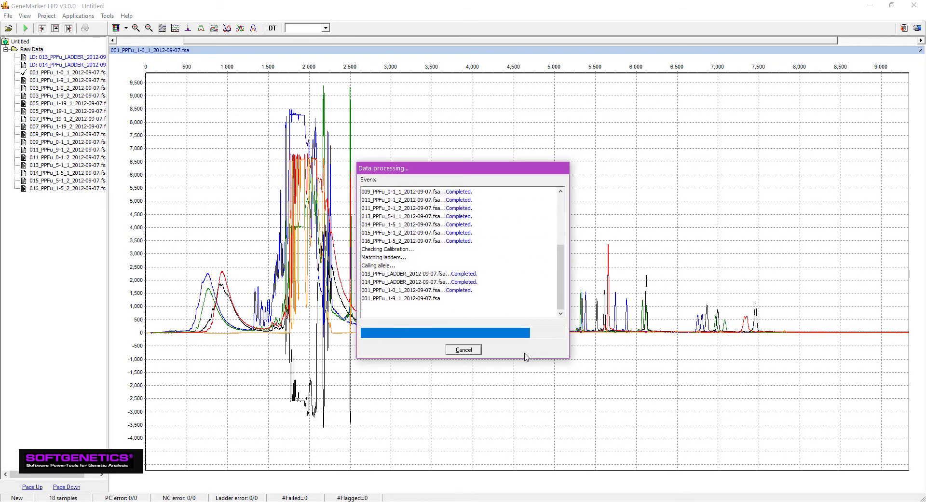
left_click(467, 350)
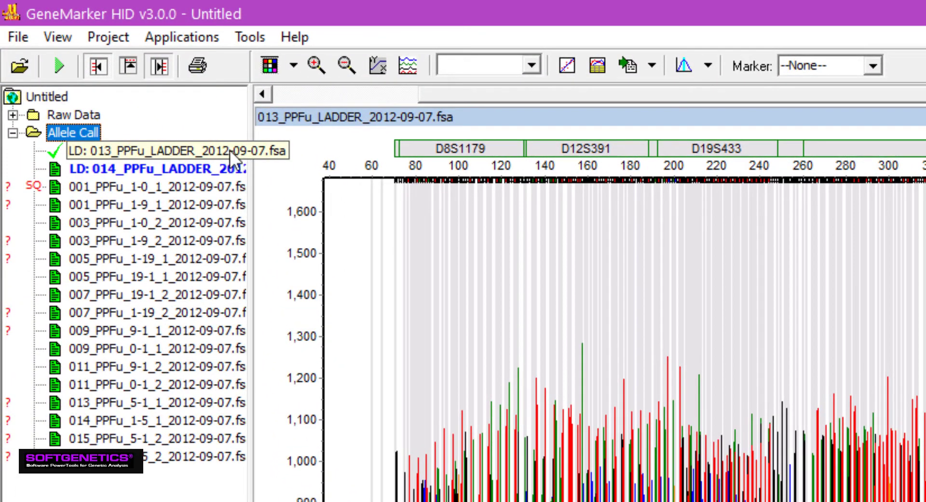
- View the 013_PPFu_LADDER entry, then sample 001_PPFu_1-0_1's SQ-flagged trace
left_click(164, 107)
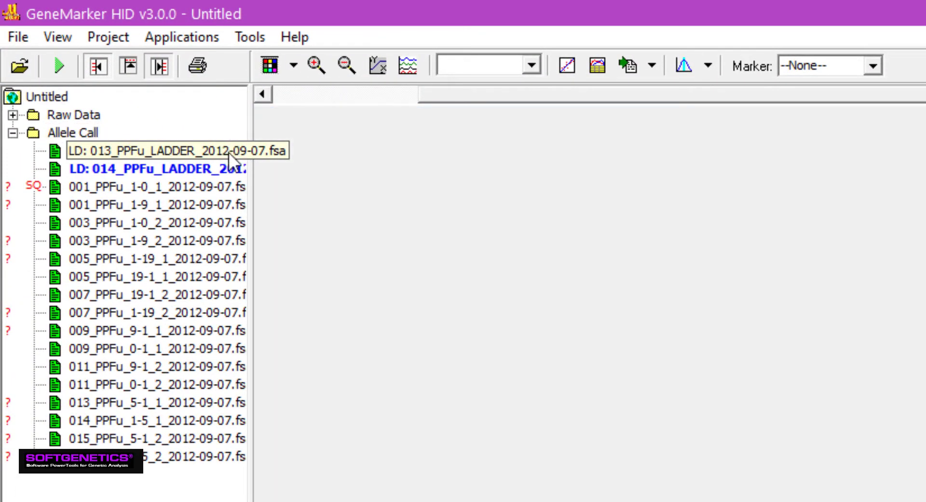
left_click(222, 187)
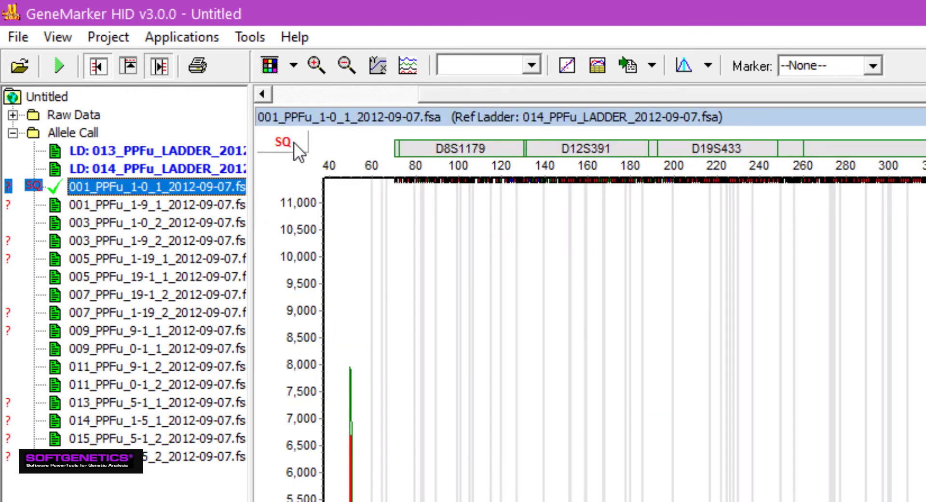
mouse_move(292, 144)
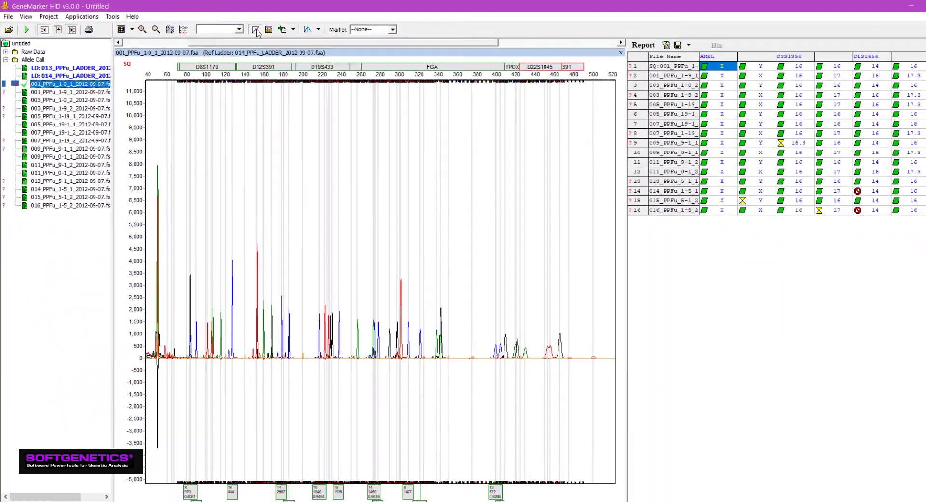
- Check 001_PPFu_1-0_1's ILS500 size-standard peaks in the Calibration Charts, then close them
left_click(256, 30)
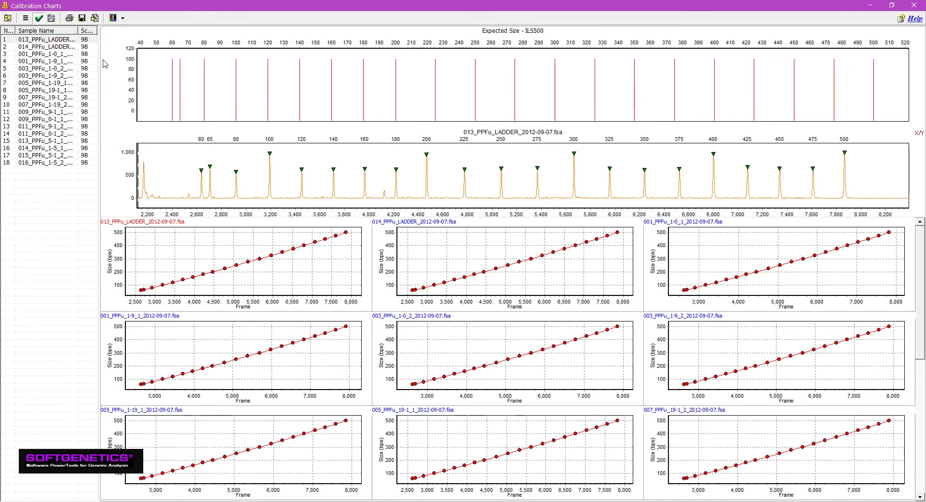
left_click(57, 55)
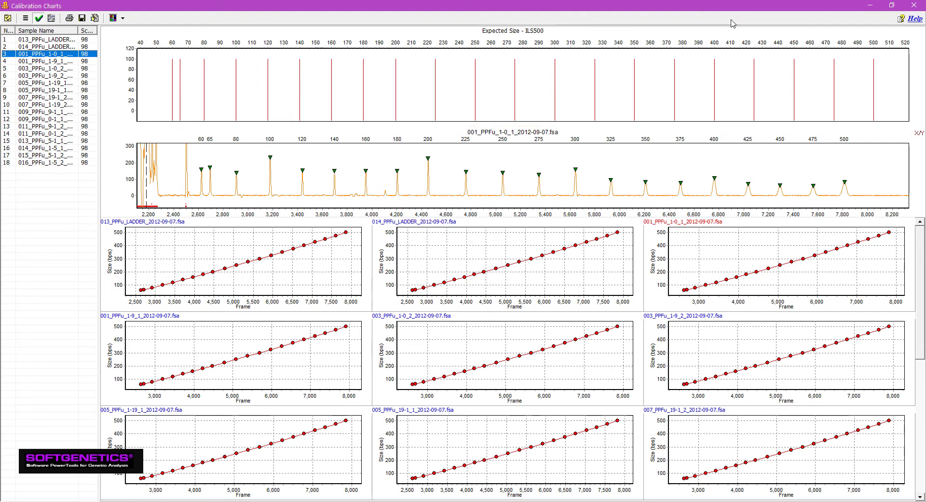
left_click(913, 4)
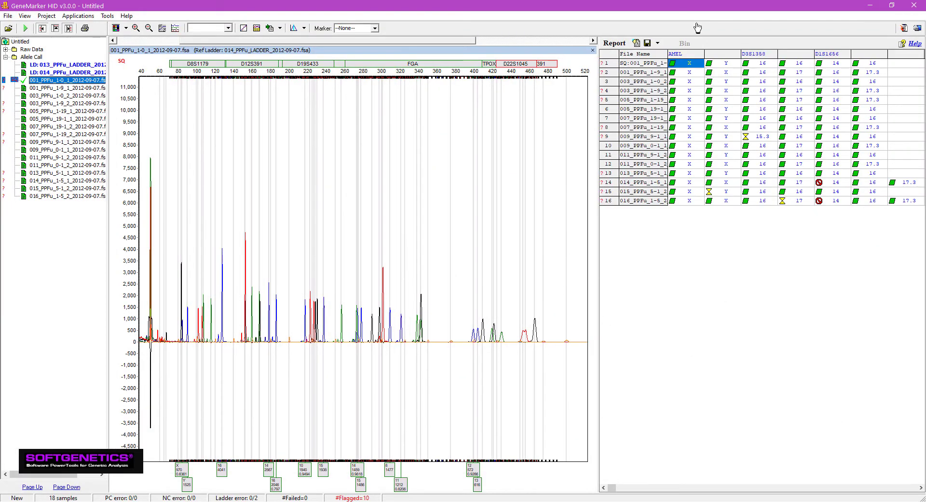
- Show the peak table and cycle the trace through blue, green, yellow, red and orange dyes
left_click(257, 28)
left_click(118, 29)
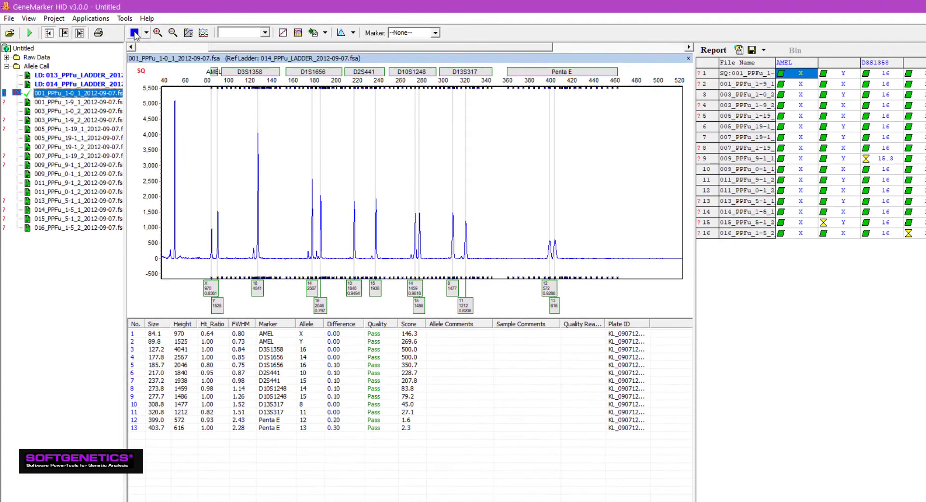
left_click(137, 32)
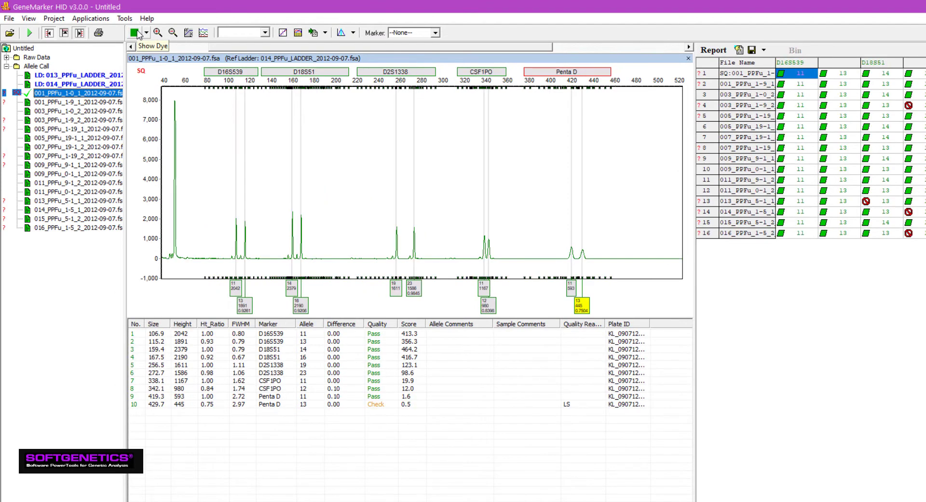
left_click(135, 33)
left_click(135, 32)
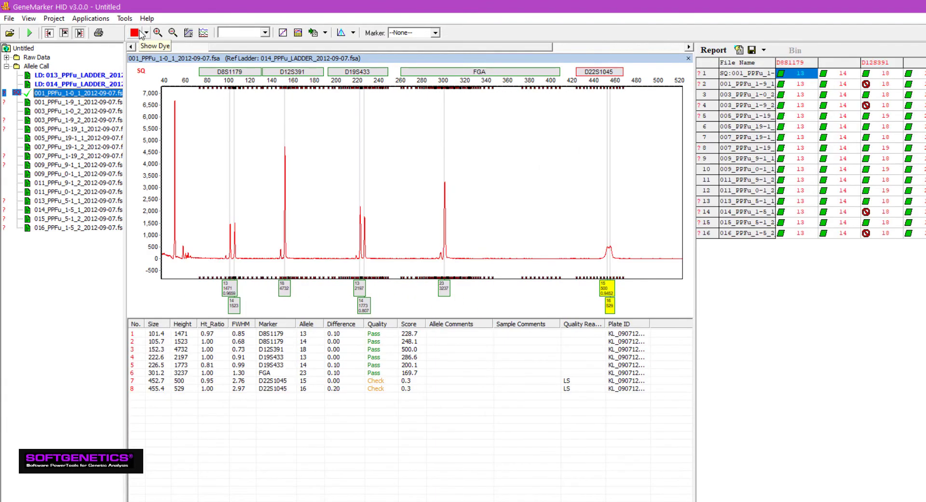
left_click(136, 33)
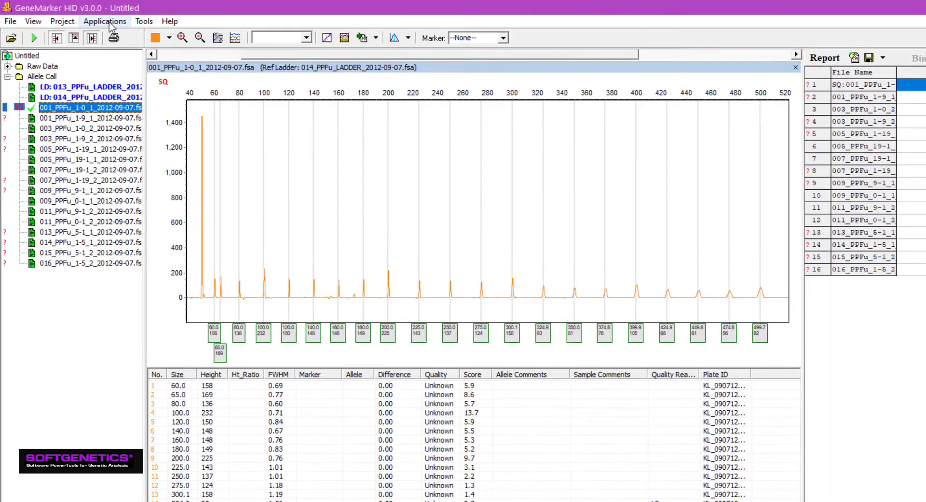
left_click(91, 18)
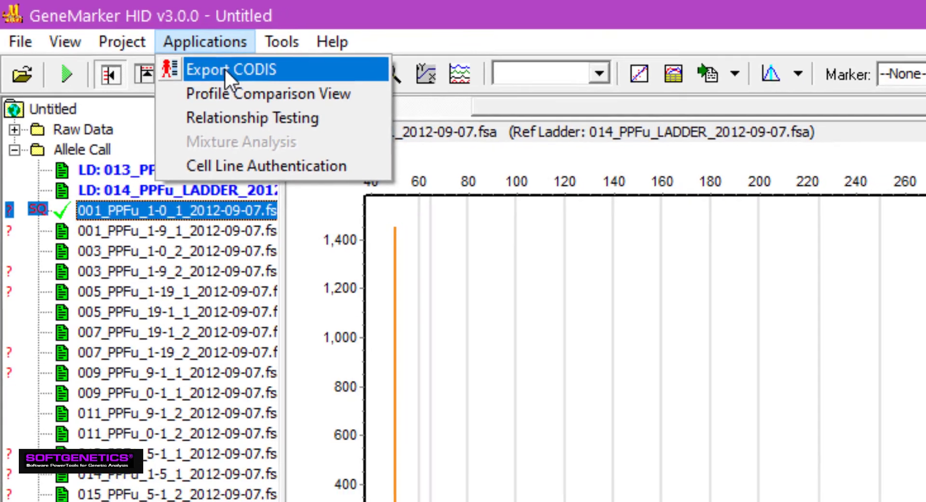
- Inspect the CMF 3.2 CODIS Export window and its specimen categories, closing without exporting
left_click(244, 75)
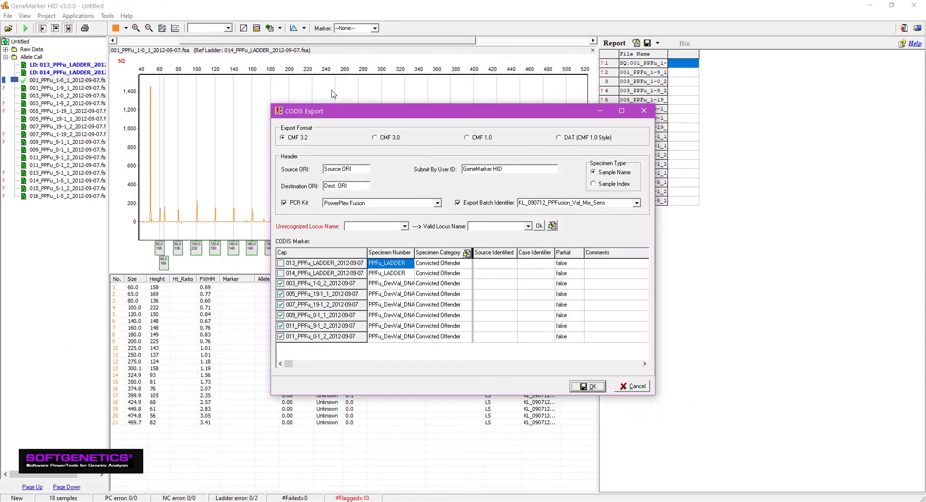
left_click(622, 110)
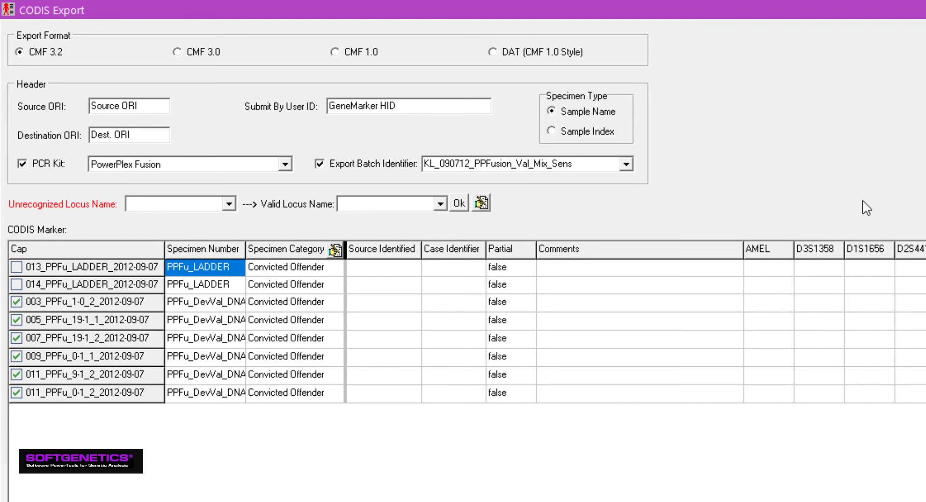
left_click(333, 270)
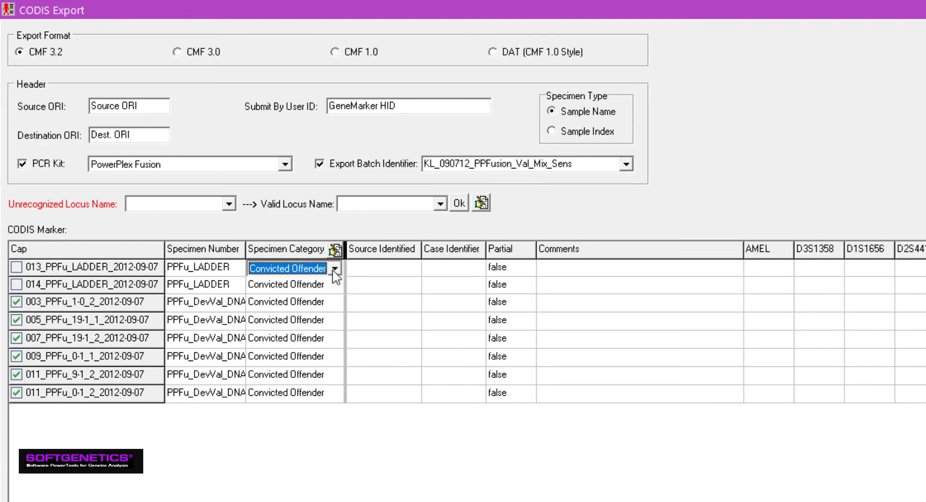
left_click(334, 269)
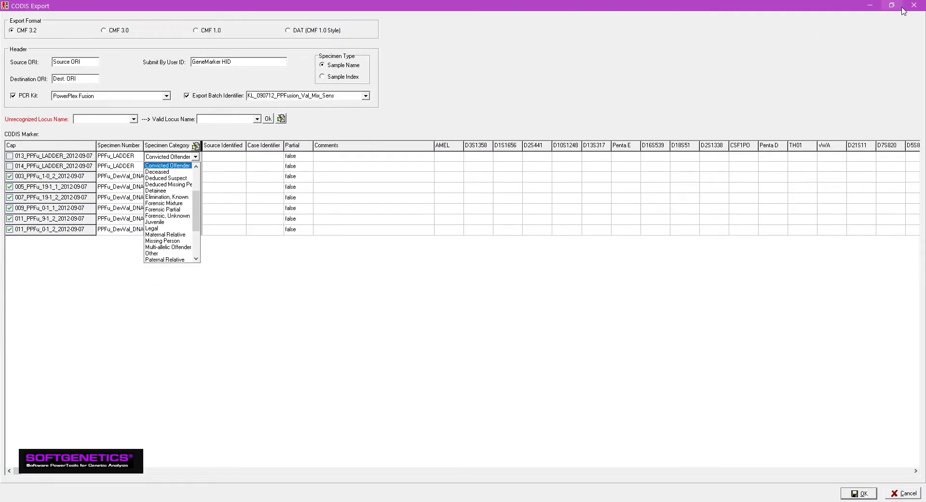
left_click(915, 4)
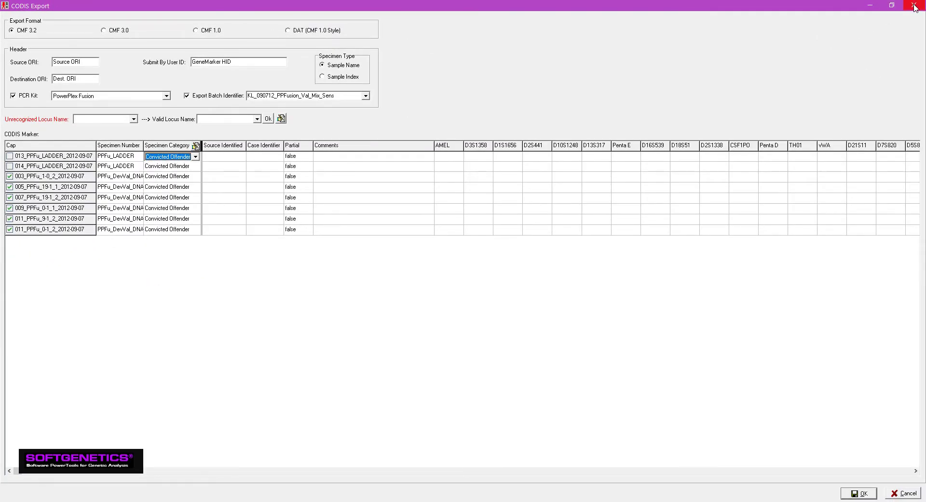
left_click(915, 4)
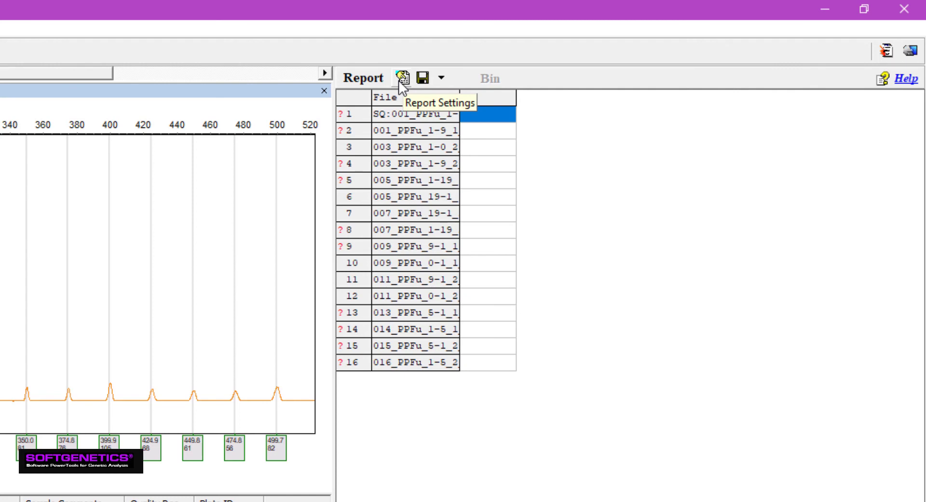
- Look over the Save Report options, then open Print Report with the Example template
left_click(441, 78)
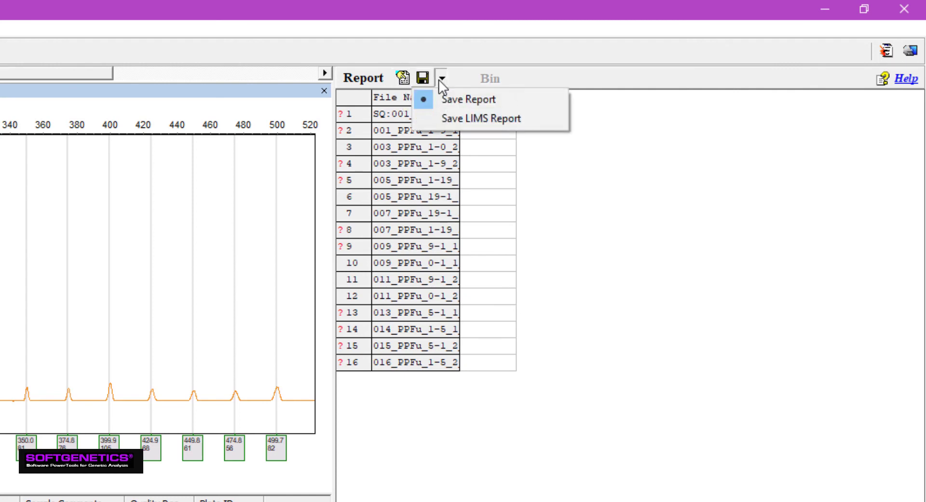
left_click(441, 75)
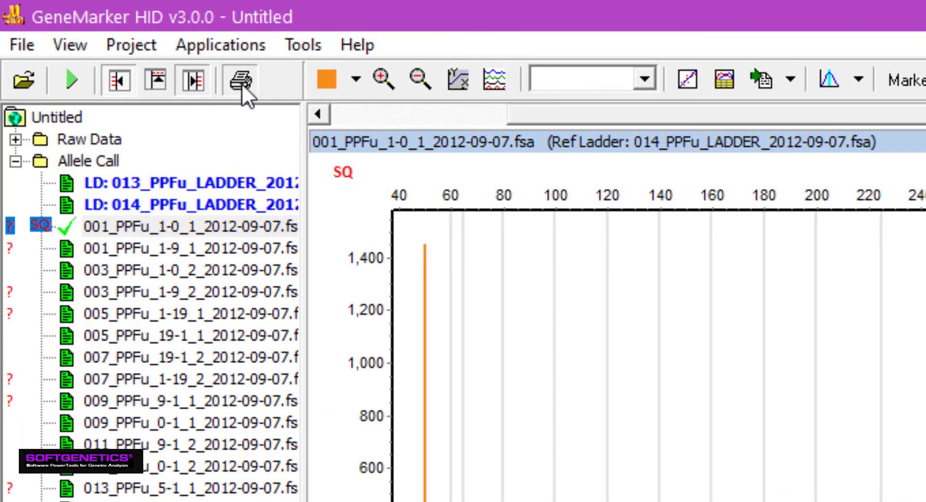
left_click(241, 81)
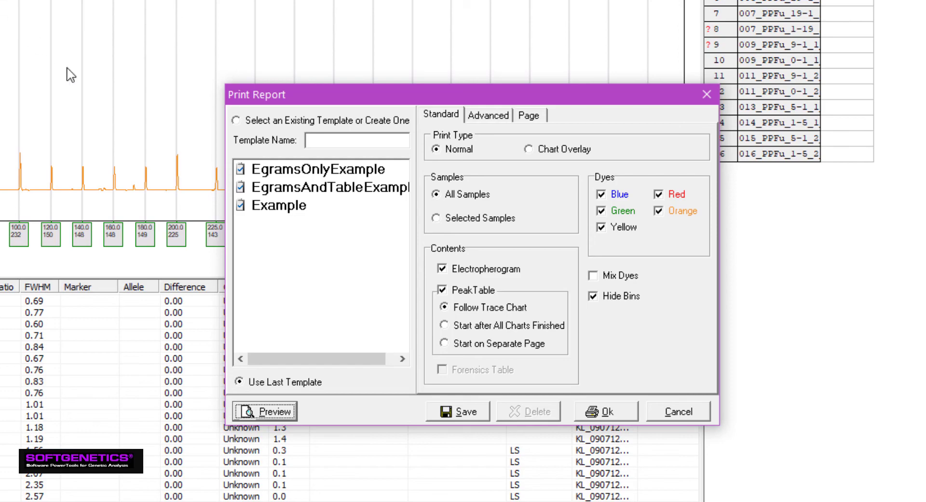
left_click(282, 209)
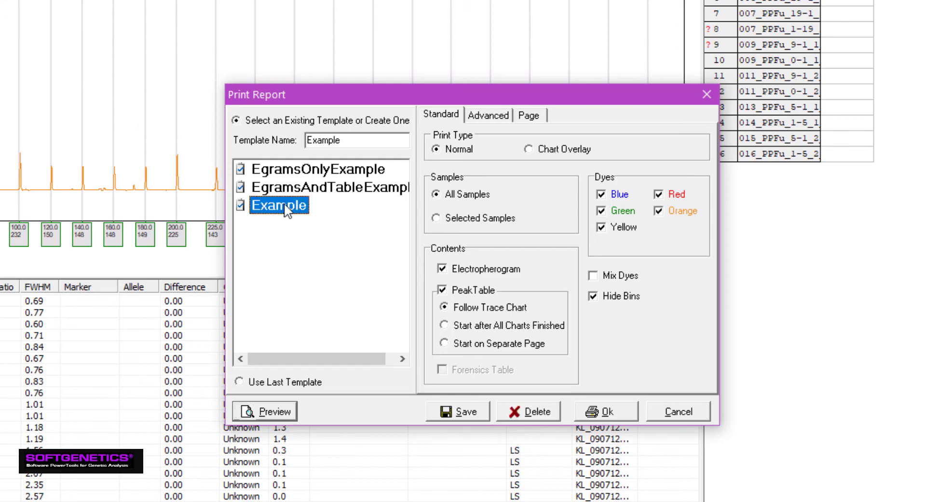
- Preview the printed Allele Report showing 001_PPFu_1-0_1's electropherograms and peak tables
left_click(281, 415)
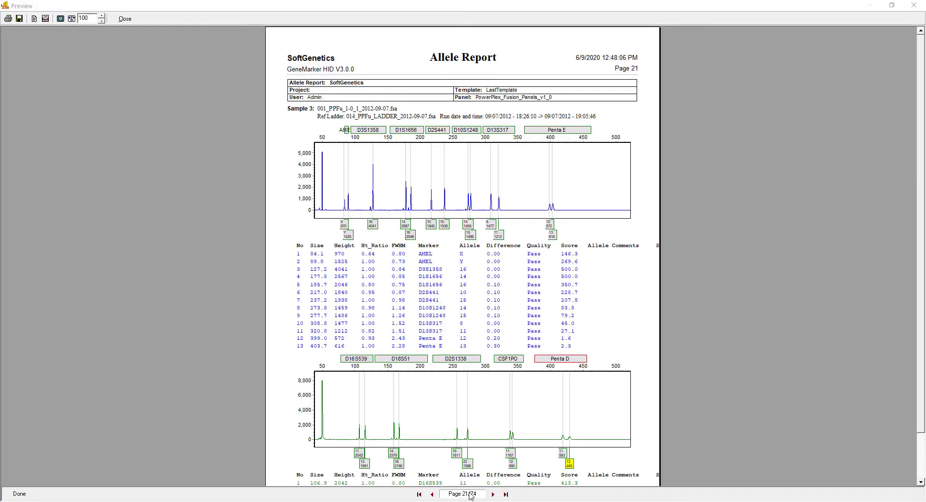